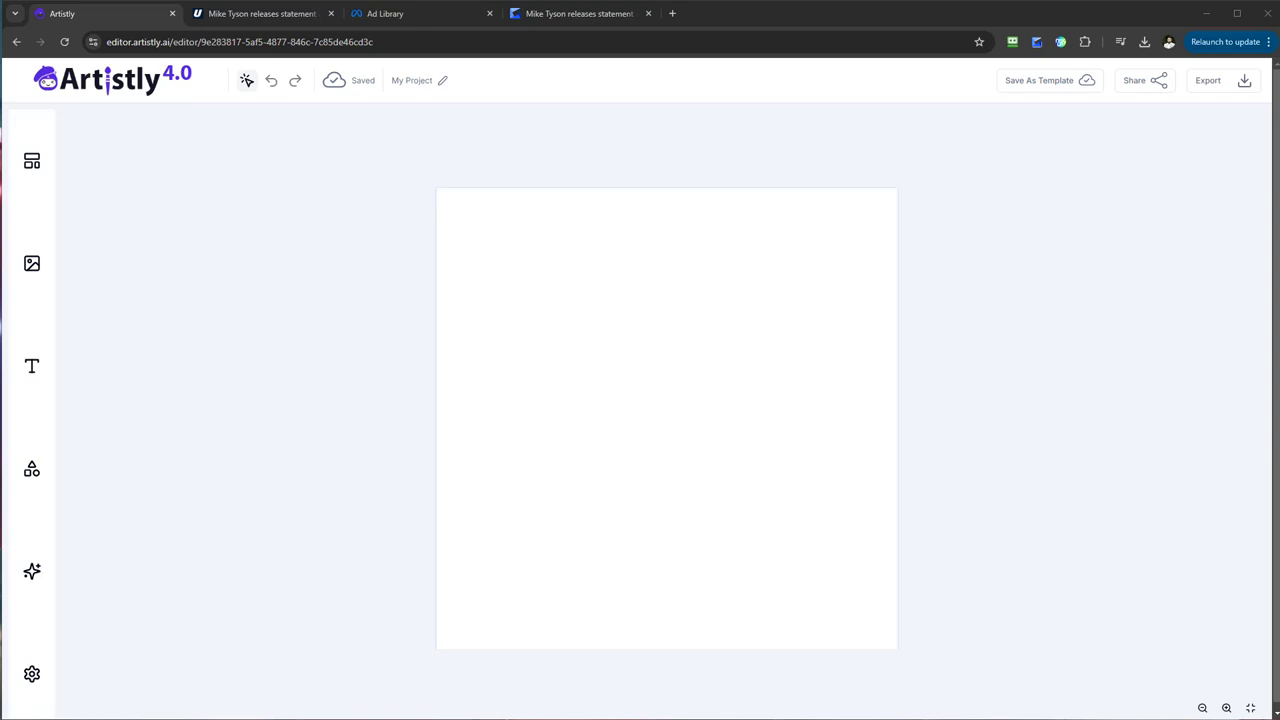
Add the portrait photo of the smiling woman in the green kitchen from the image library to the canvas.
{"action": "left_click", "coordinate": [33, 266]}
{"action": "scroll", "coordinate": [240, 528], "scroll_direction": "down", "scroll_amount": 5}
{"action": "left_click", "coordinate": [240, 698]}
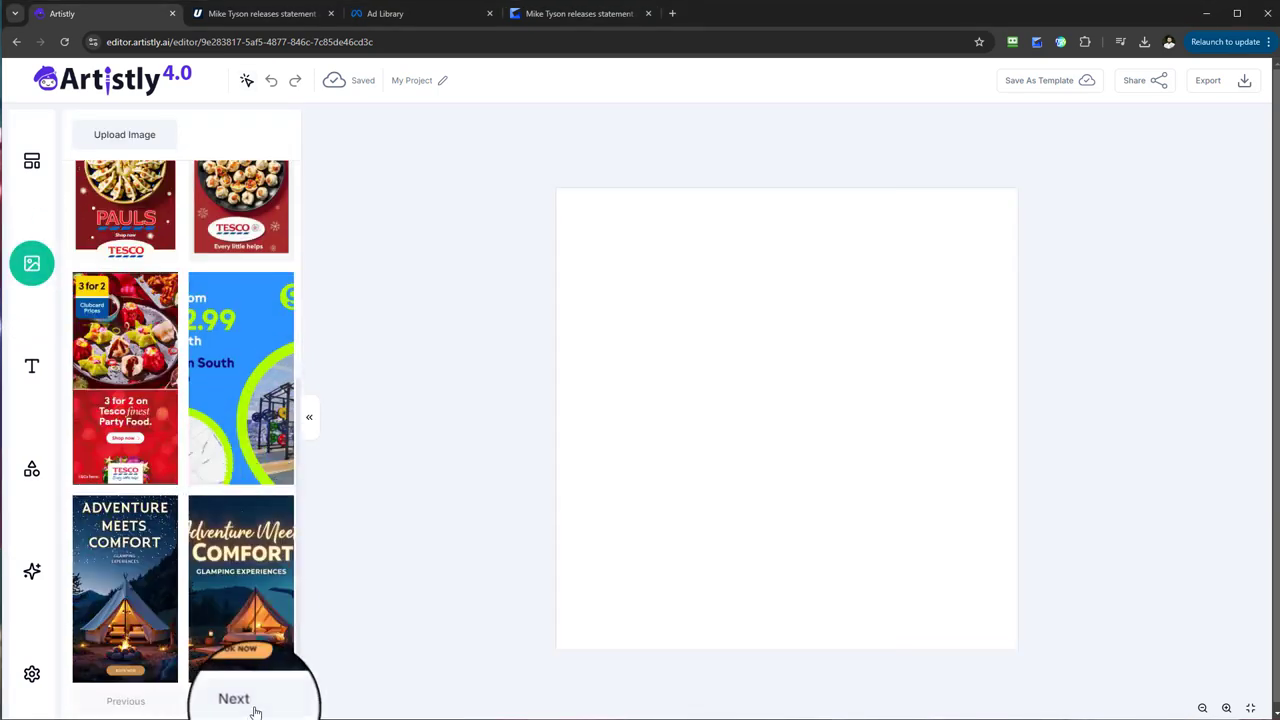
{"action": "scroll", "coordinate": [266, 549], "scroll_direction": "down", "scroll_amount": 1}
{"action": "left_click", "coordinate": [240, 697]}
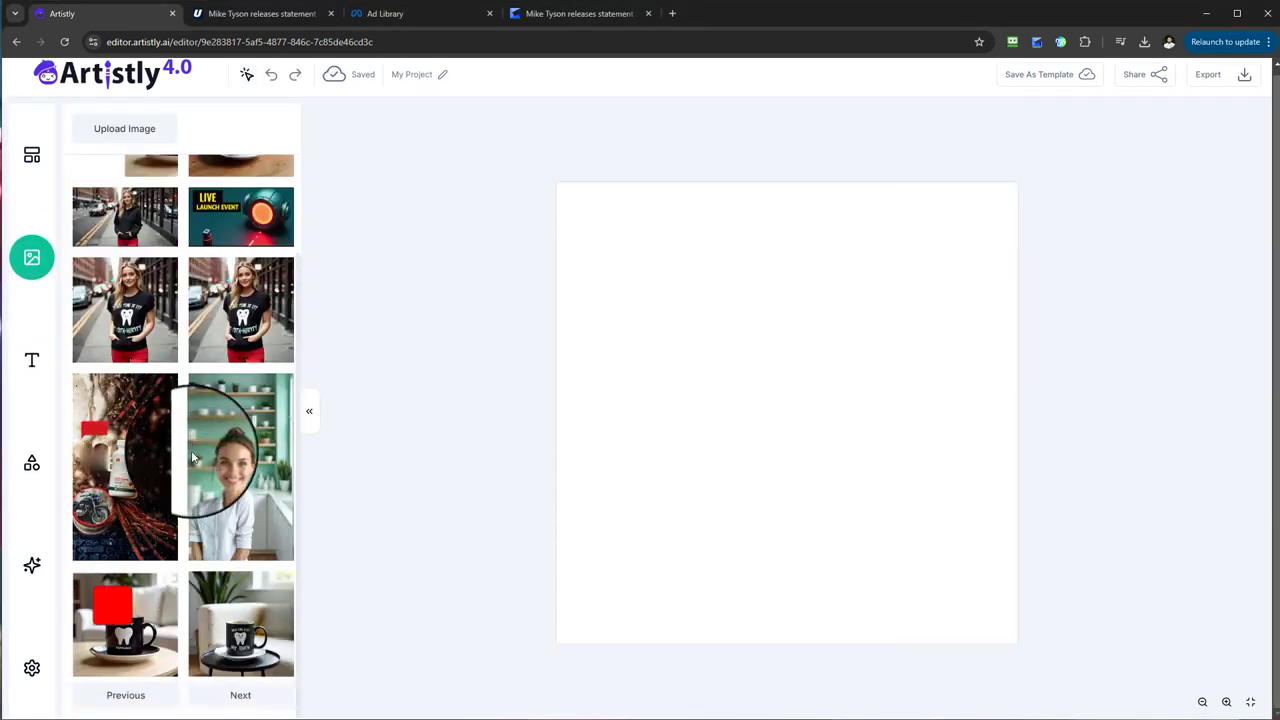
{"action": "mouse_move", "coordinate": [242, 456]}
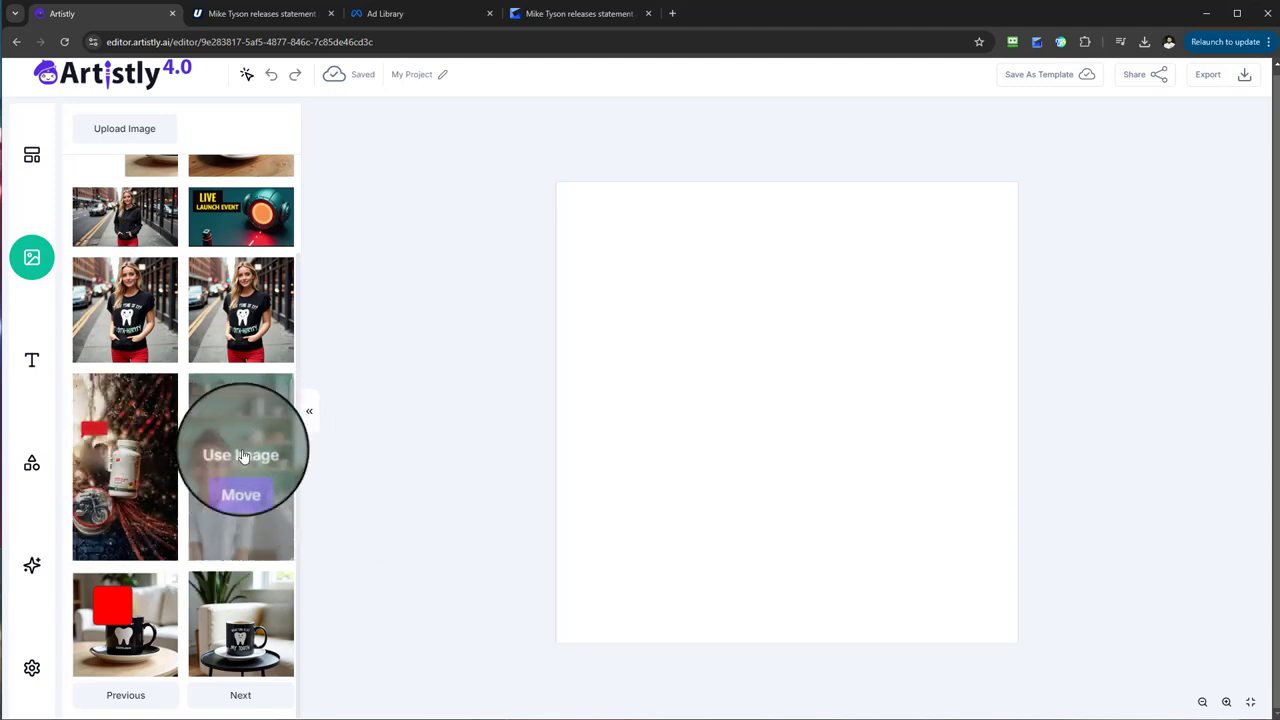
{"action": "left_click", "coordinate": [240, 455]}
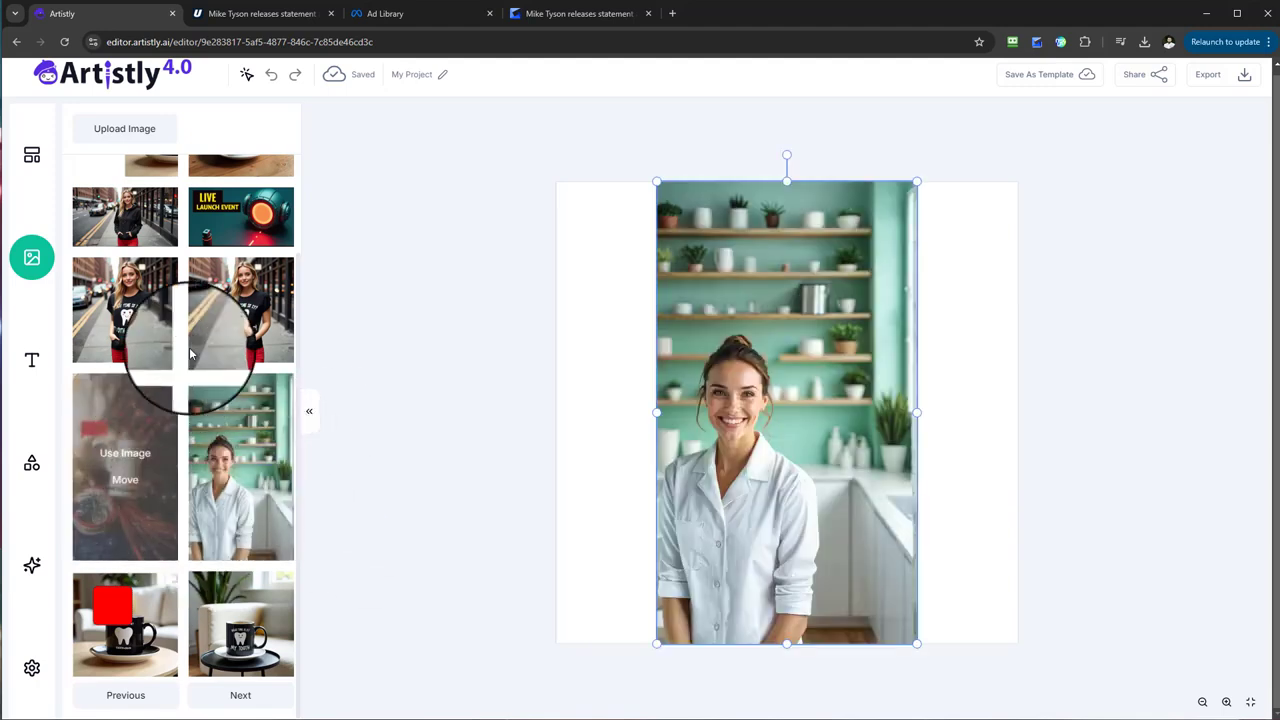
{"action": "left_click", "coordinate": [932, 208]}
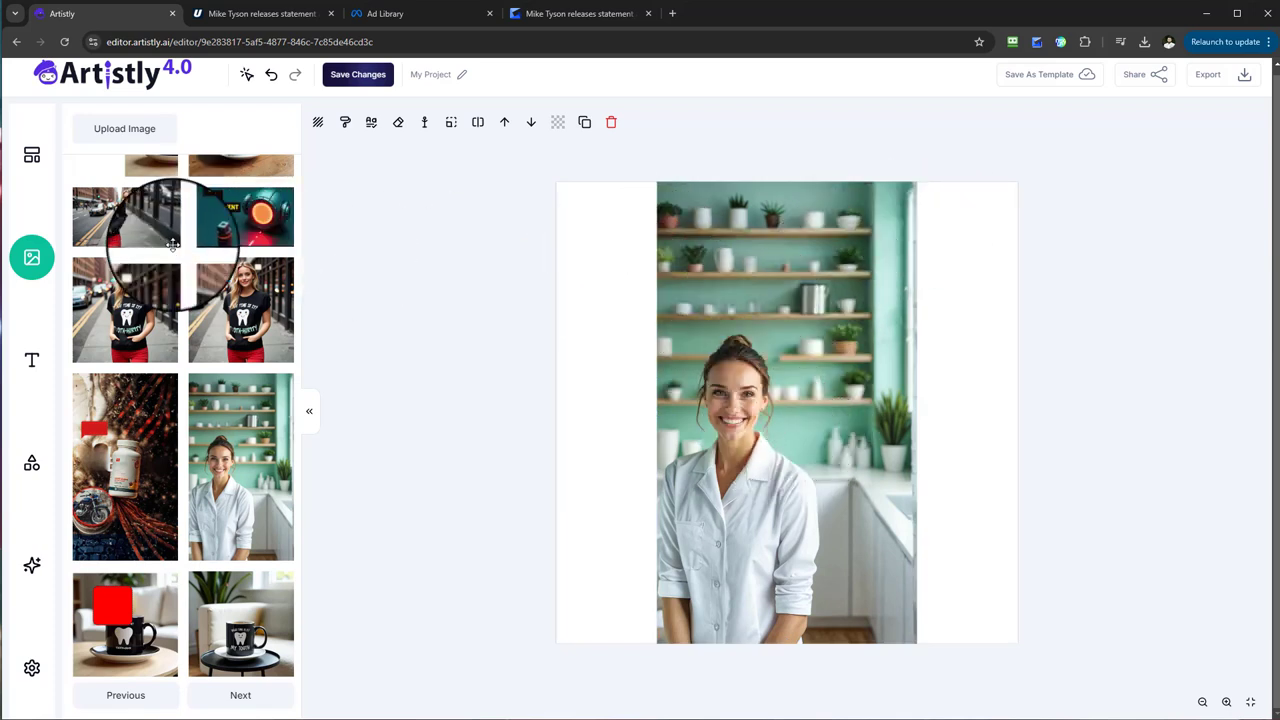
Use Get Inspired to describe the kitchen portrait, generate a 1:1 AI image from that description, and place it on the canvas.
{"action": "left_click", "coordinate": [33, 580]}
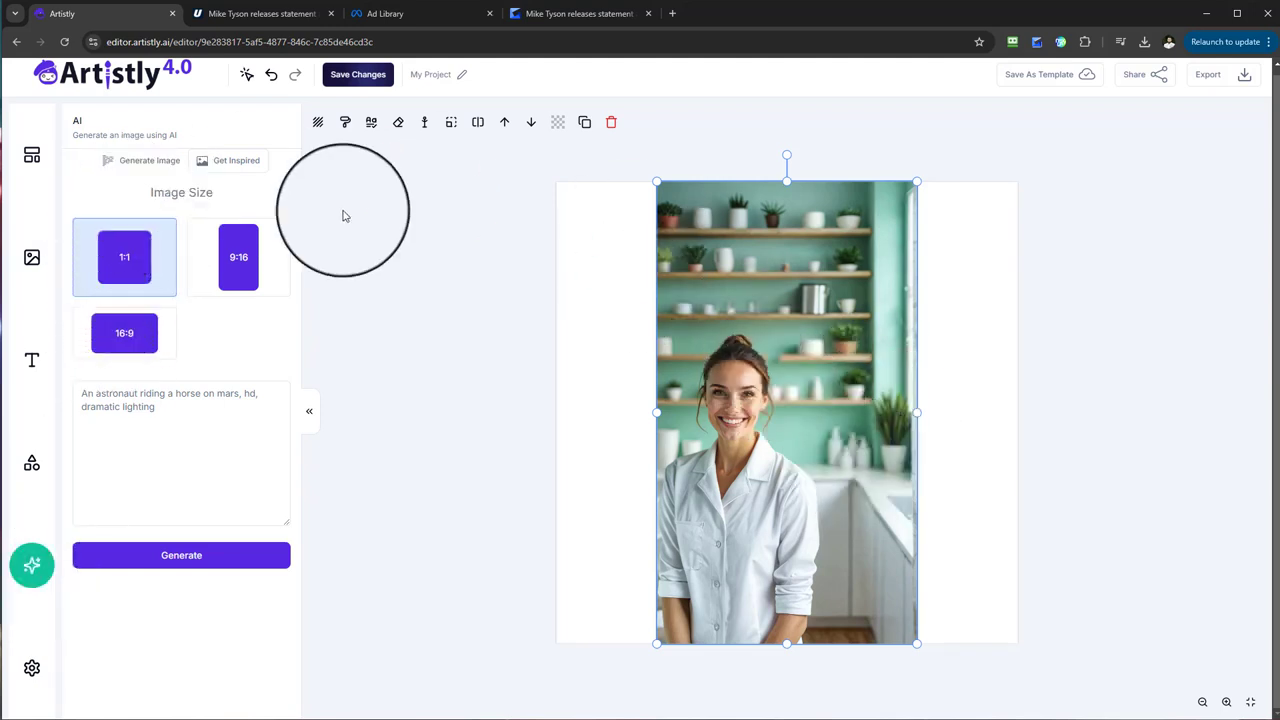
{"action": "left_click", "coordinate": [236, 161]}
{"action": "left_click", "coordinate": [202, 466]}
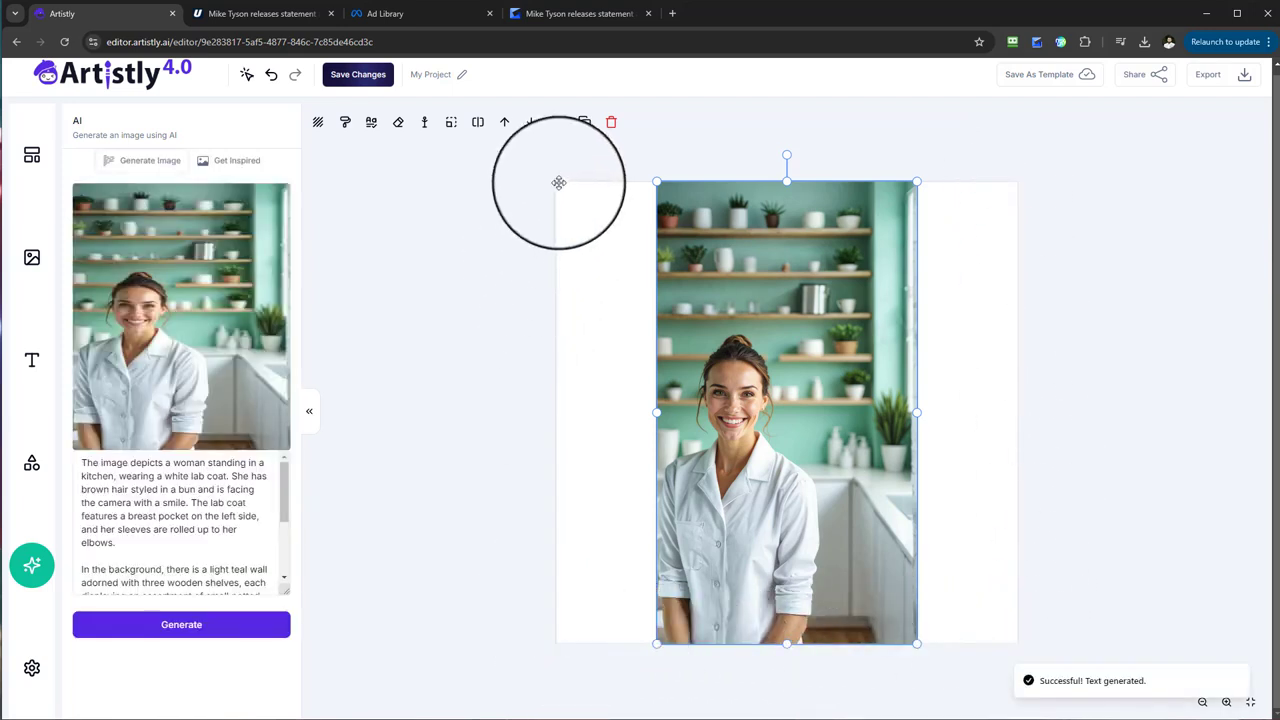
{"action": "left_click", "coordinate": [145, 160]}
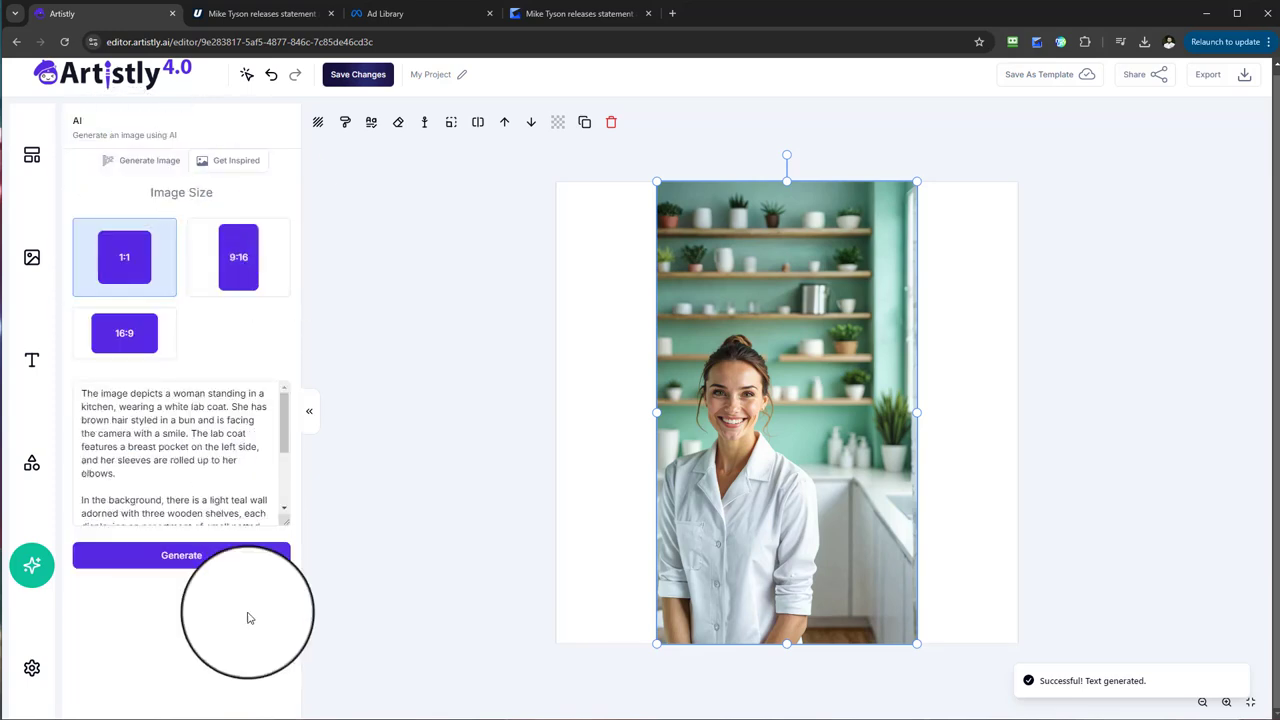
{"action": "left_click", "coordinate": [183, 557]}
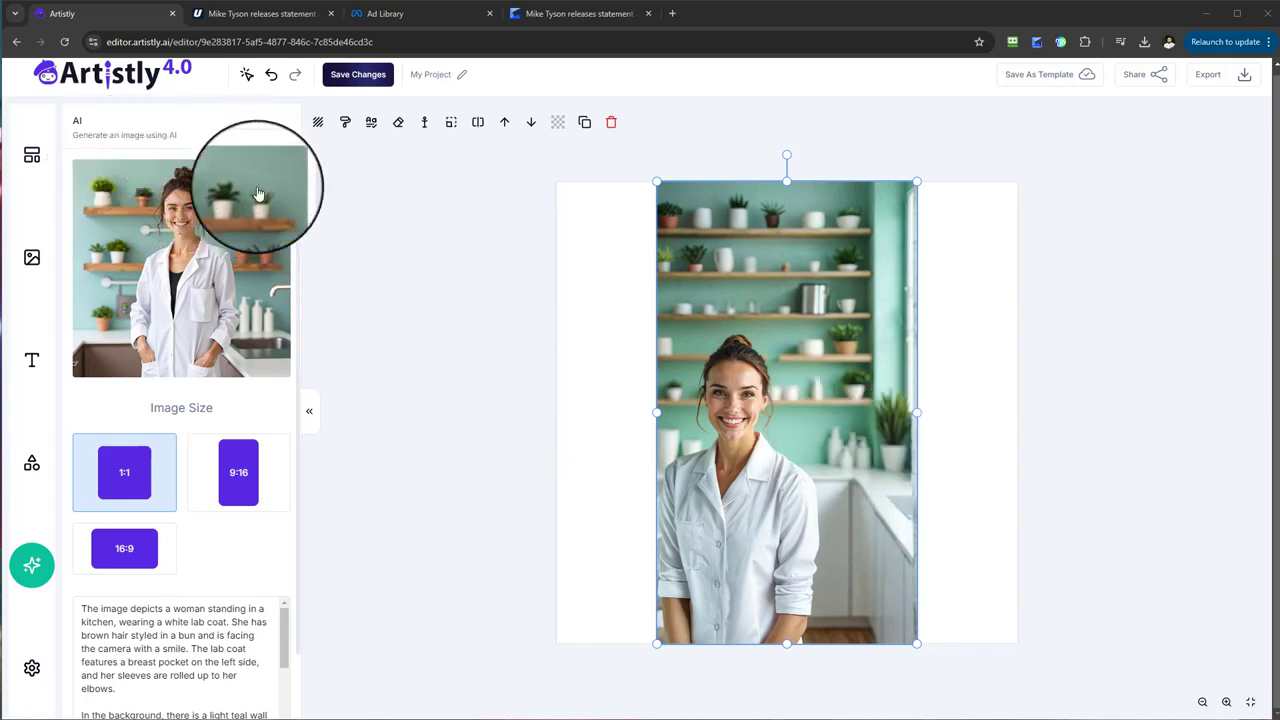
{"action": "left_click", "coordinate": [175, 291]}
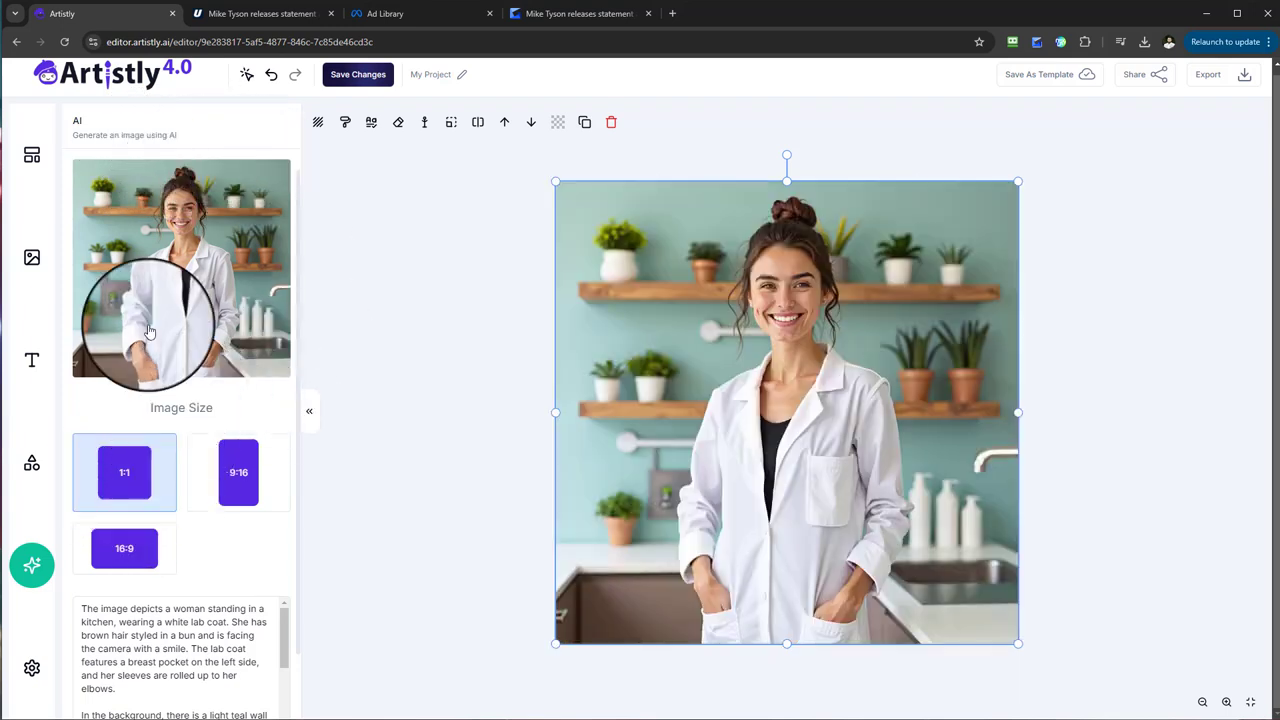
{"action": "left_click", "coordinate": [528, 473]}
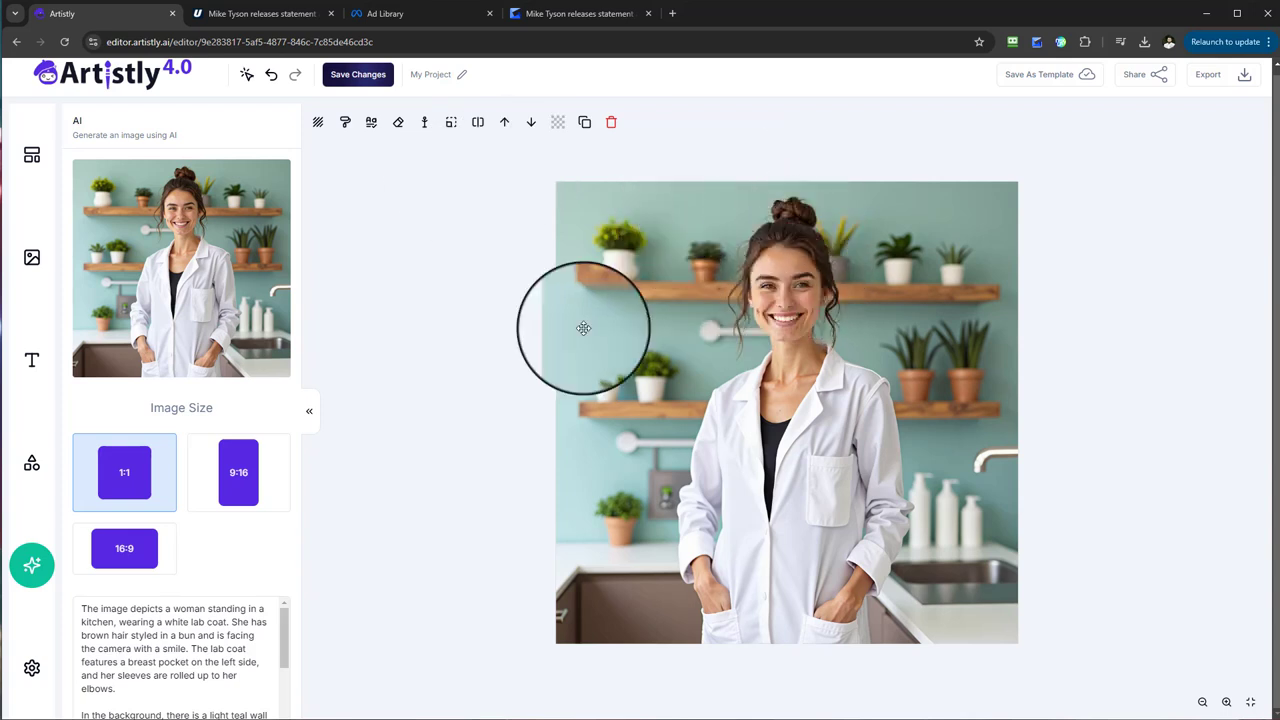
Open Background Replace for the generated woman image and look through the preset scenes and the manual replacement option.
{"action": "left_click", "coordinate": [700, 190]}
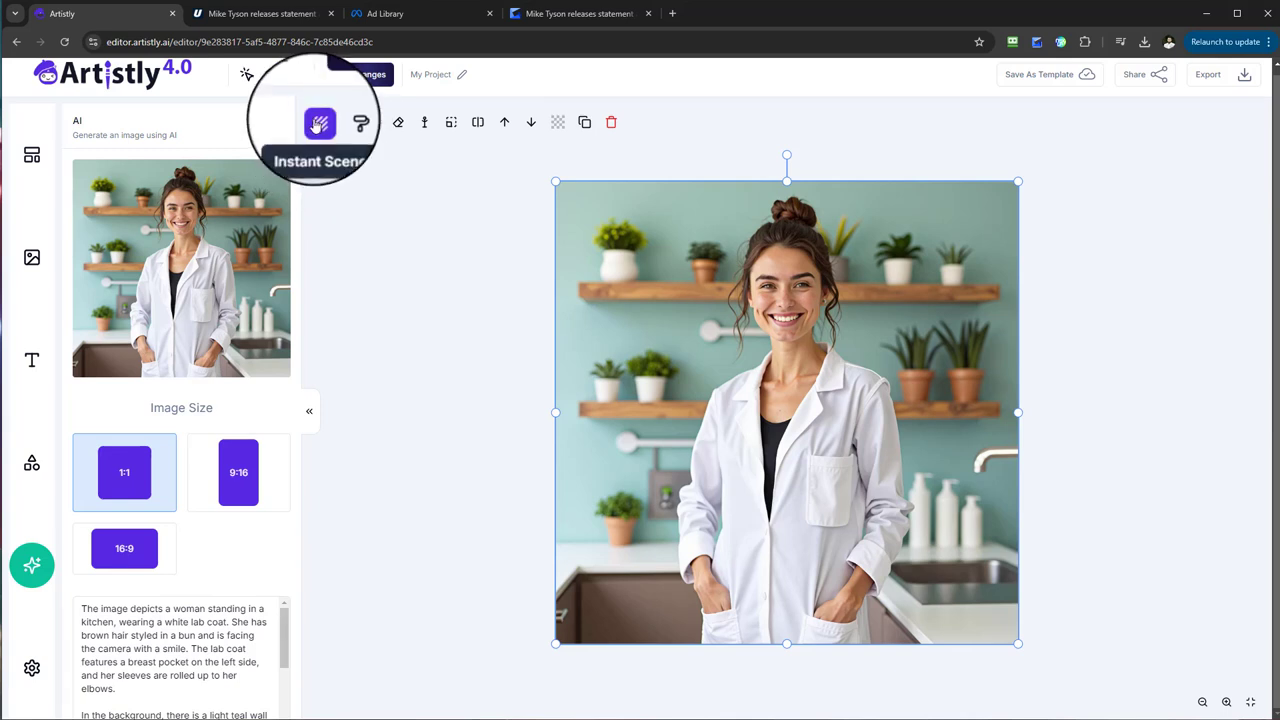
{"action": "left_click", "coordinate": [318, 124]}
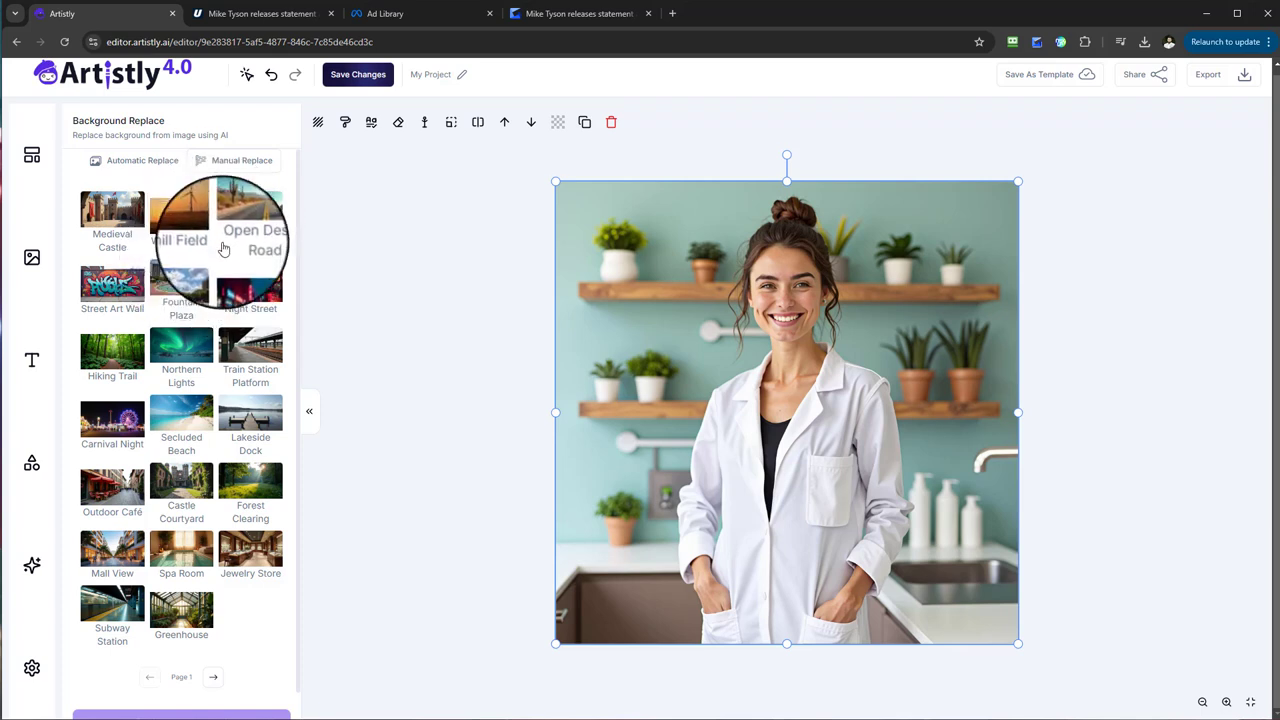
{"action": "scroll", "coordinate": [265, 573], "scroll_direction": "down", "scroll_amount": 1}
{"action": "scroll", "coordinate": [255, 560], "scroll_direction": "up", "scroll_amount": 1}
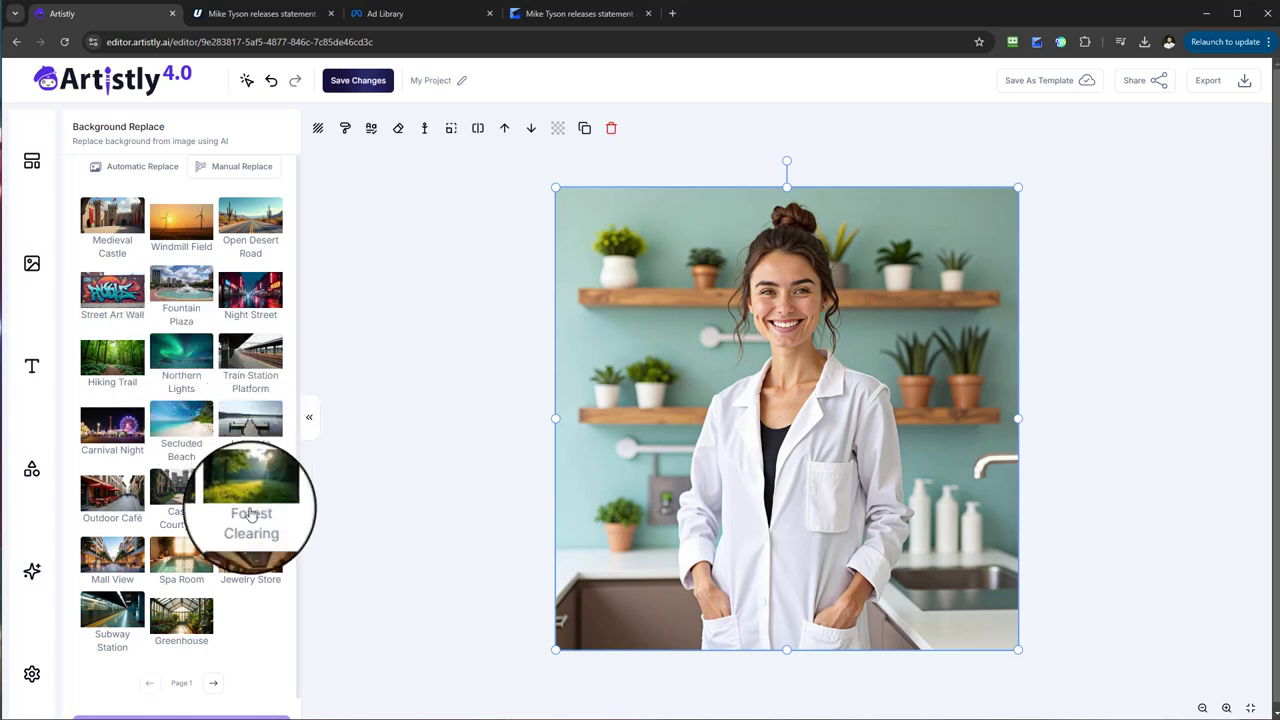
{"action": "left_click", "coordinate": [211, 681]}
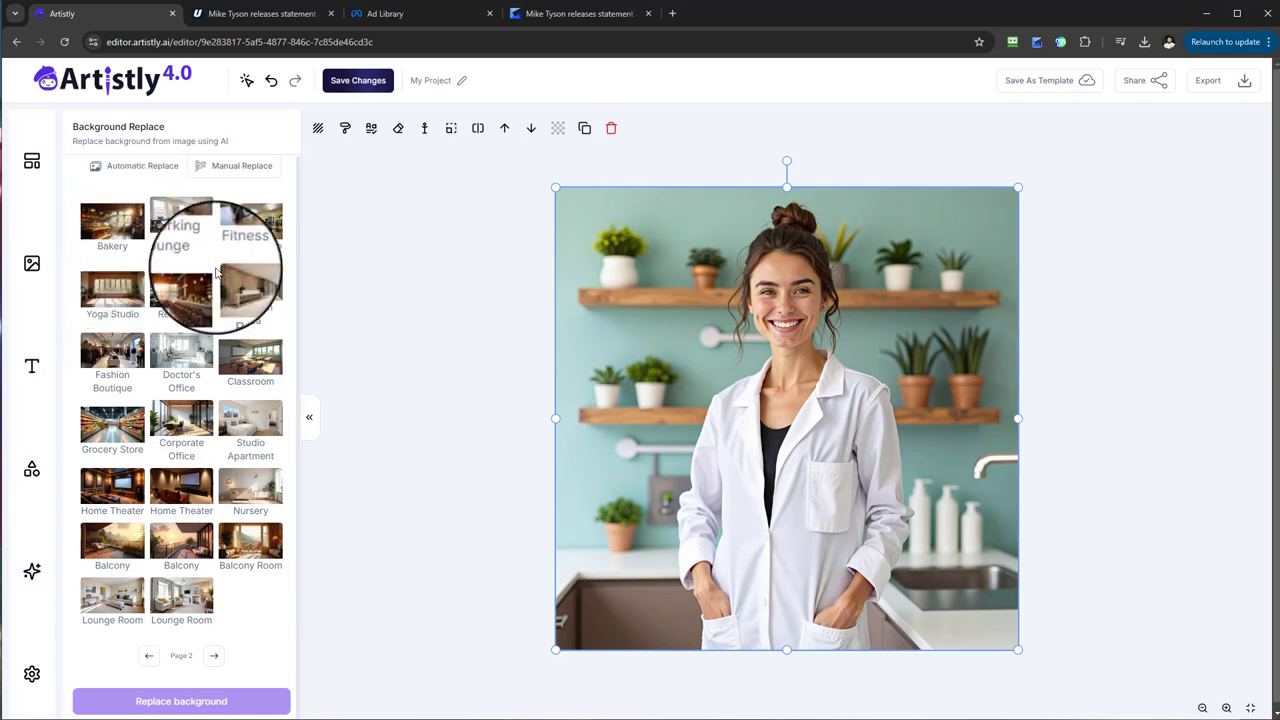
{"action": "left_click", "coordinate": [234, 179]}
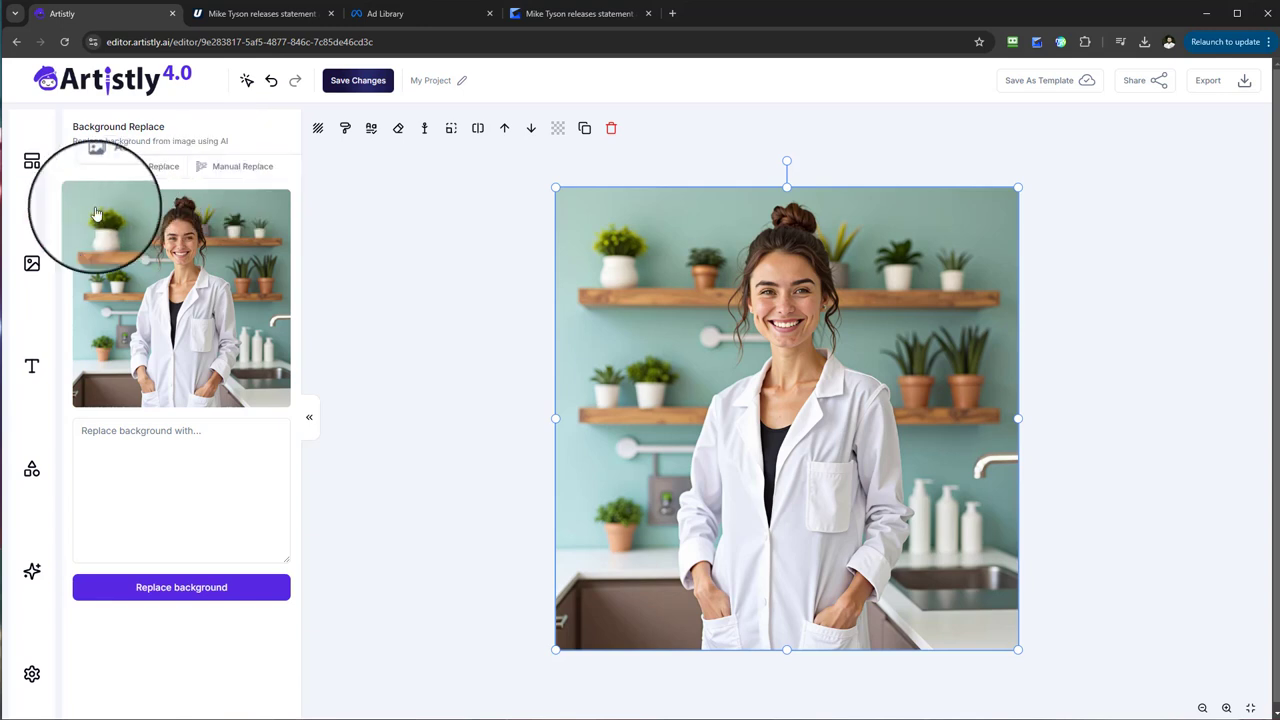
{"action": "left_click", "coordinate": [109, 447]}
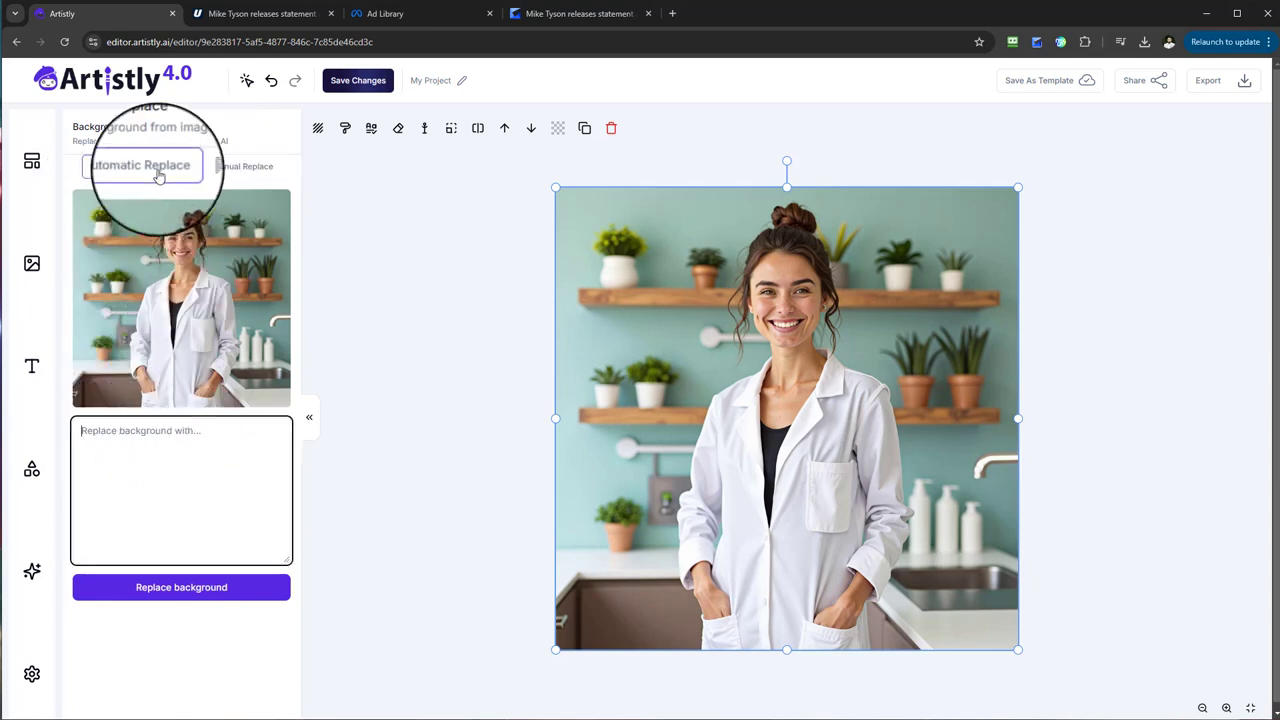
{"action": "left_click", "coordinate": [271, 173]}
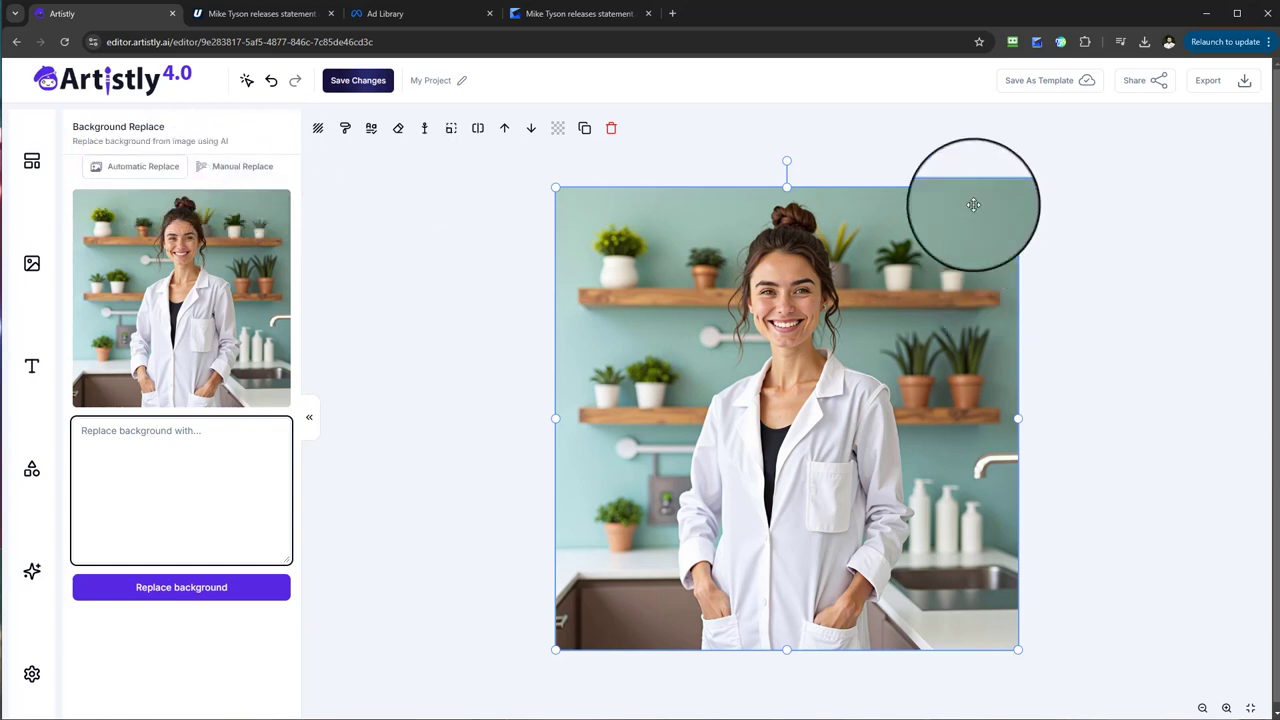
Replace the generated woman image's background with the Doctor's Office preset and place the result on the canvas.
{"action": "left_click", "coordinate": [145, 168]}
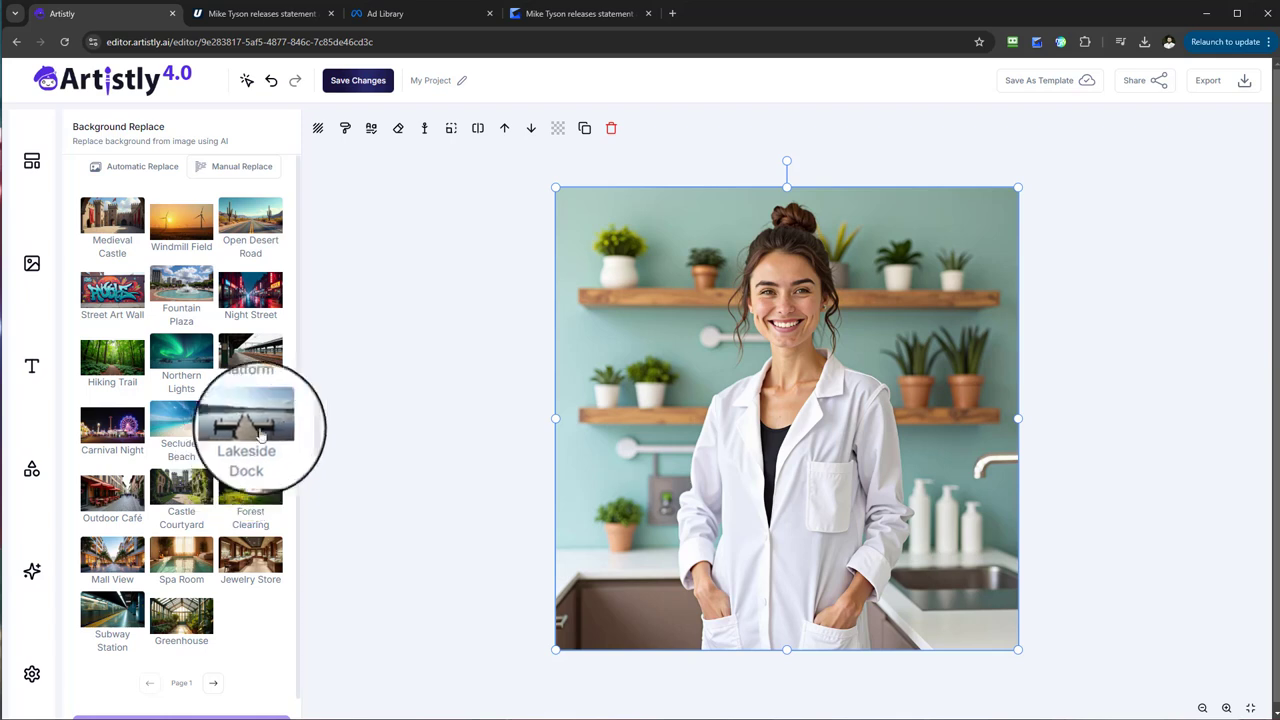
{"action": "scroll", "coordinate": [236, 613], "scroll_direction": "down", "scroll_amount": 1}
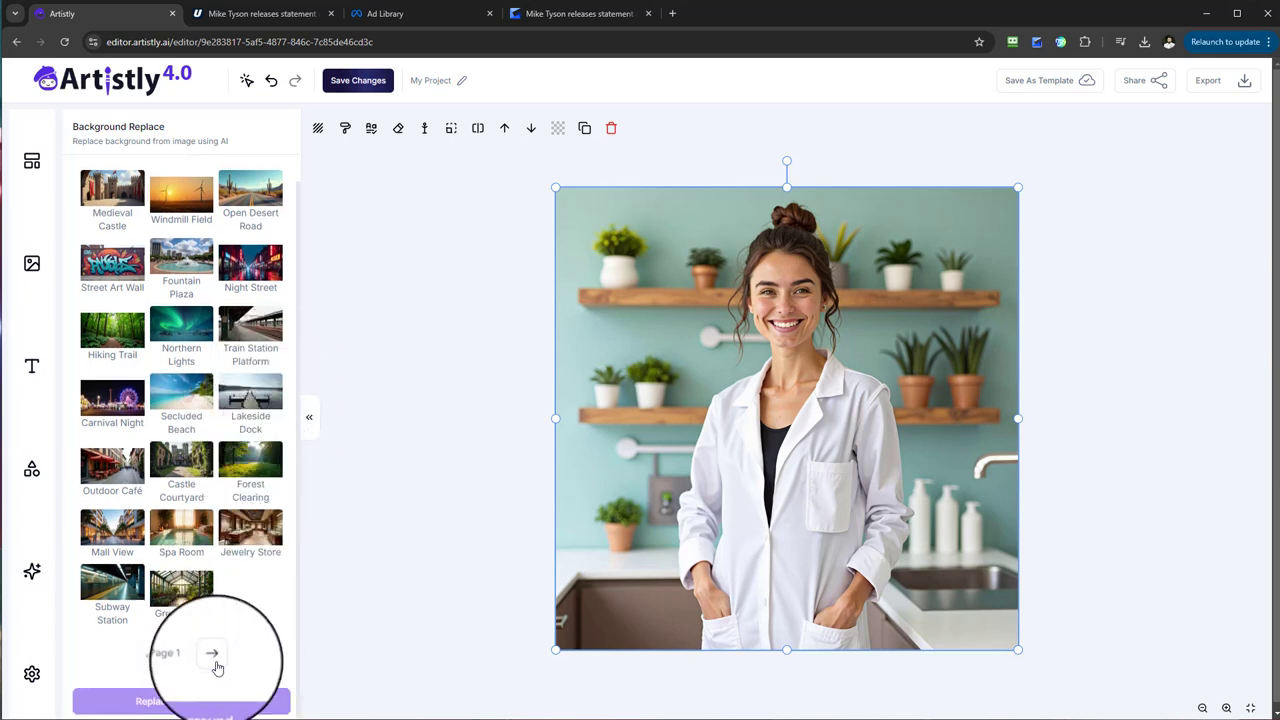
{"action": "left_click", "coordinate": [214, 656]}
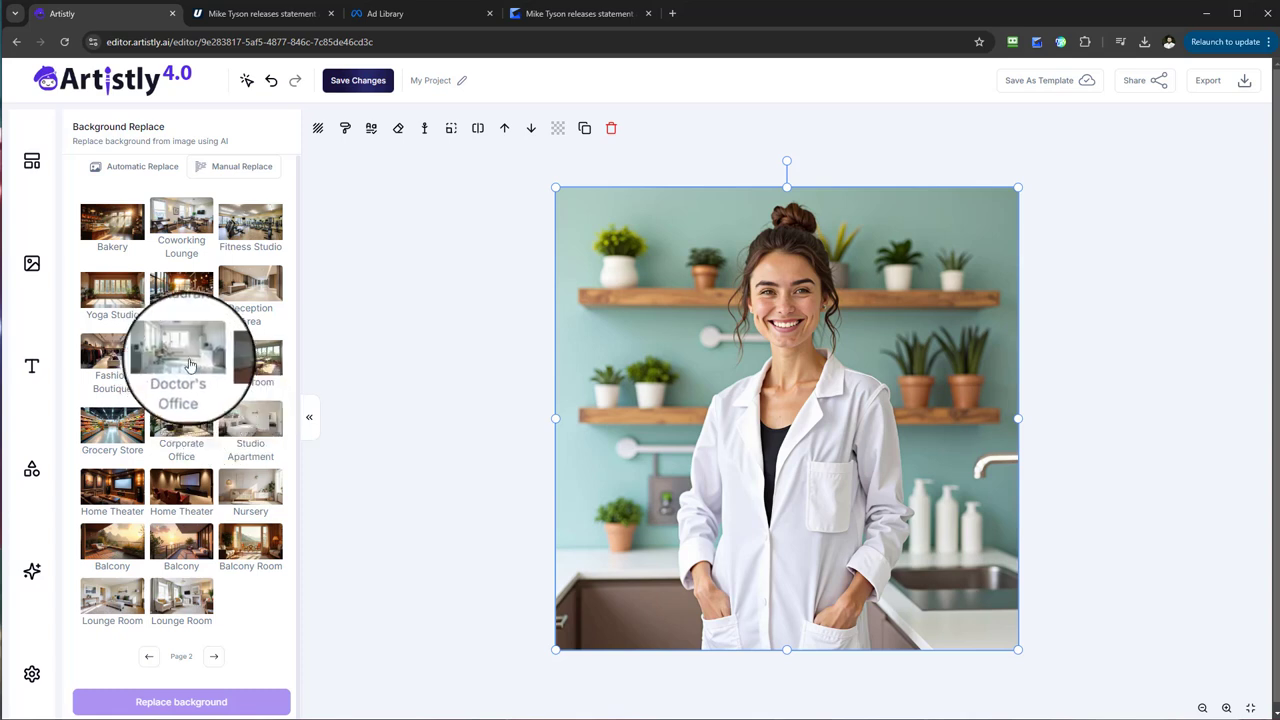
{"action": "left_click", "coordinate": [189, 364]}
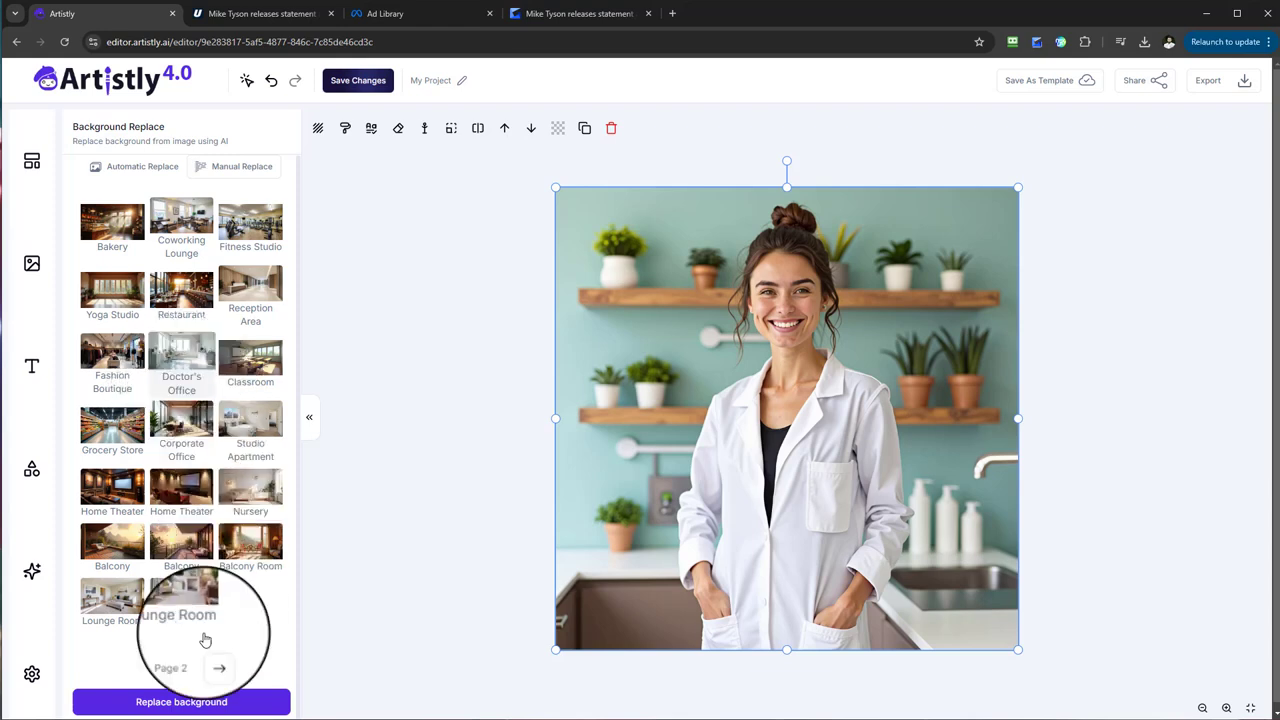
{"action": "left_click", "coordinate": [175, 703]}
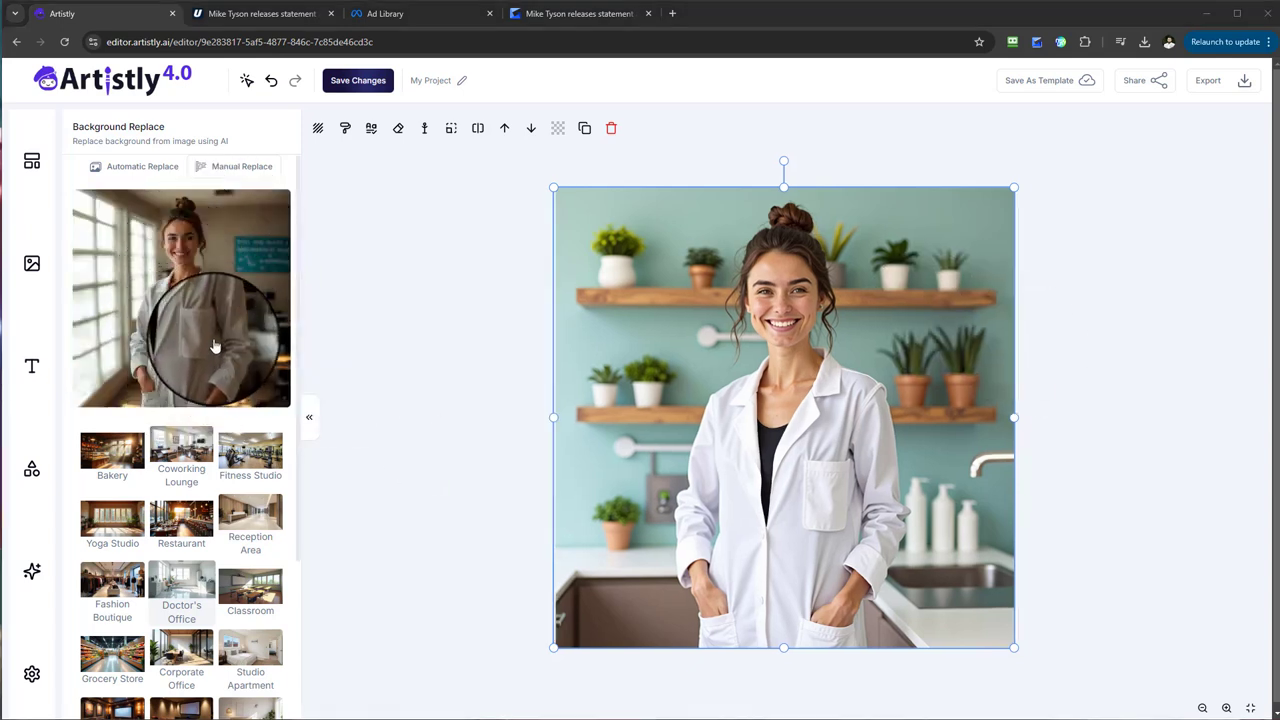
{"action": "left_click", "coordinate": [220, 285]}
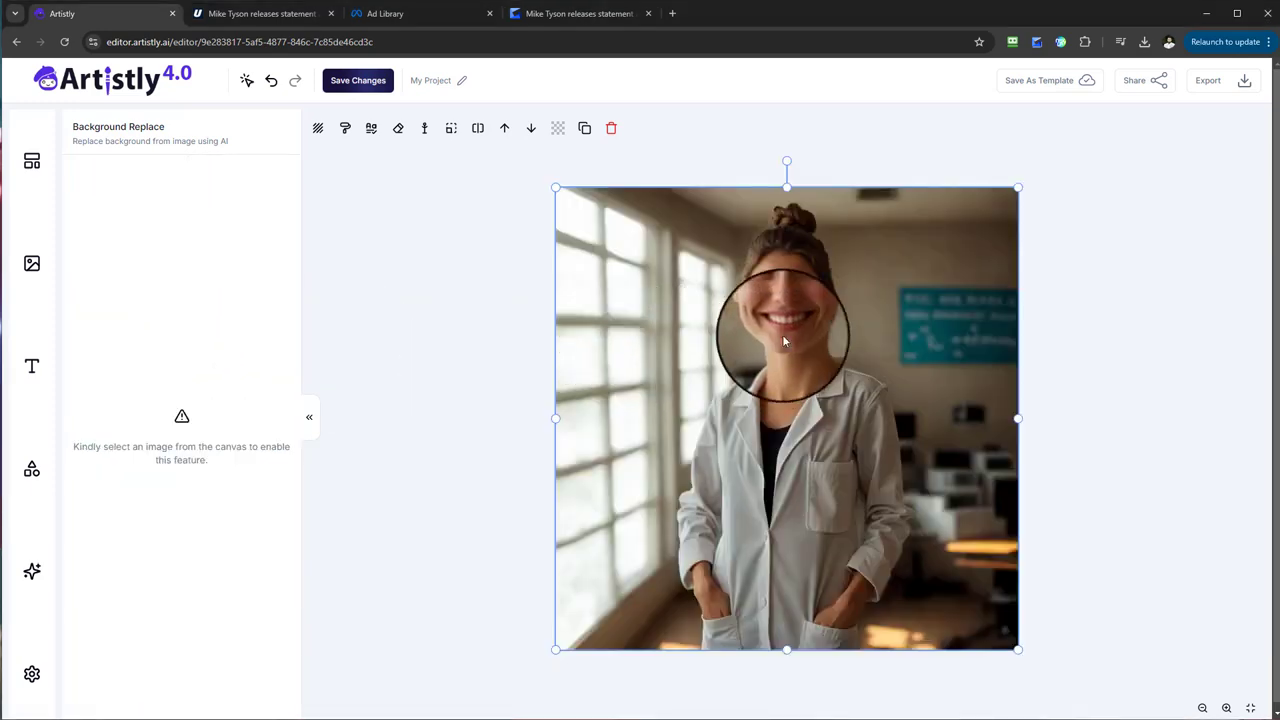
Replace the background of the woman image on the canvas with the Night Street preset and place the result.
{"action": "left_click", "coordinate": [782, 412]}
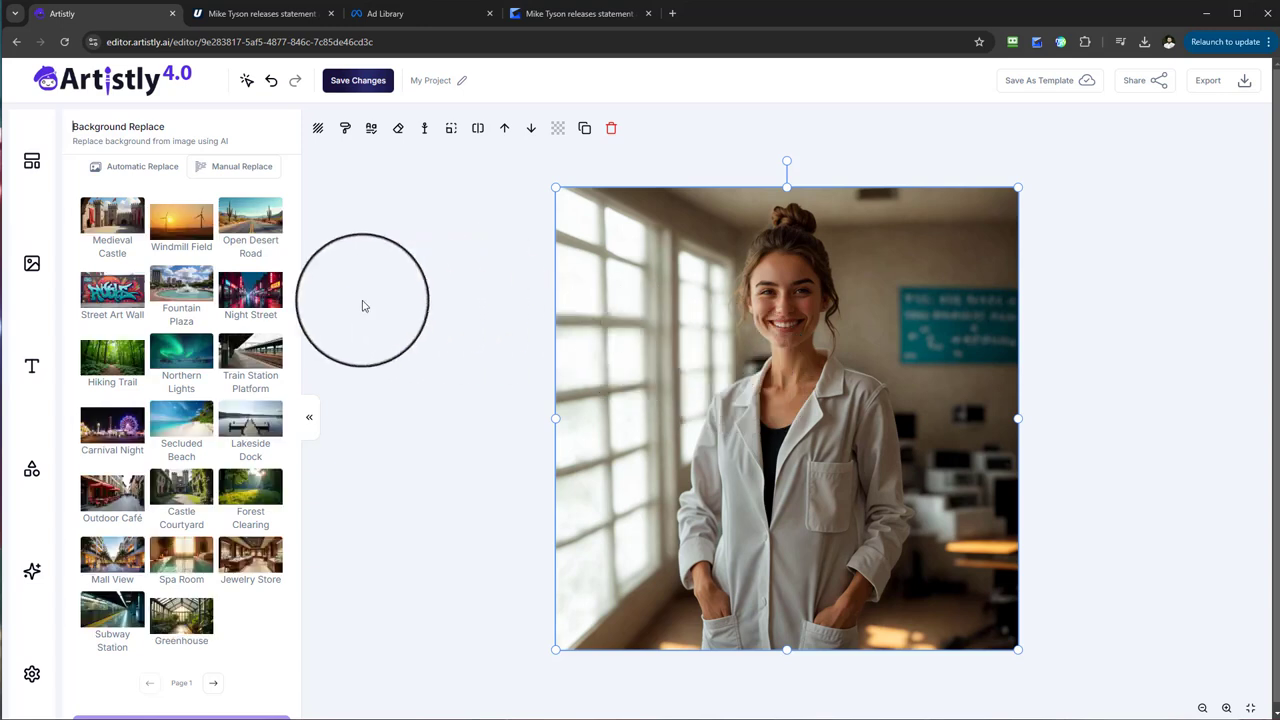
{"action": "left_click", "coordinate": [242, 296]}
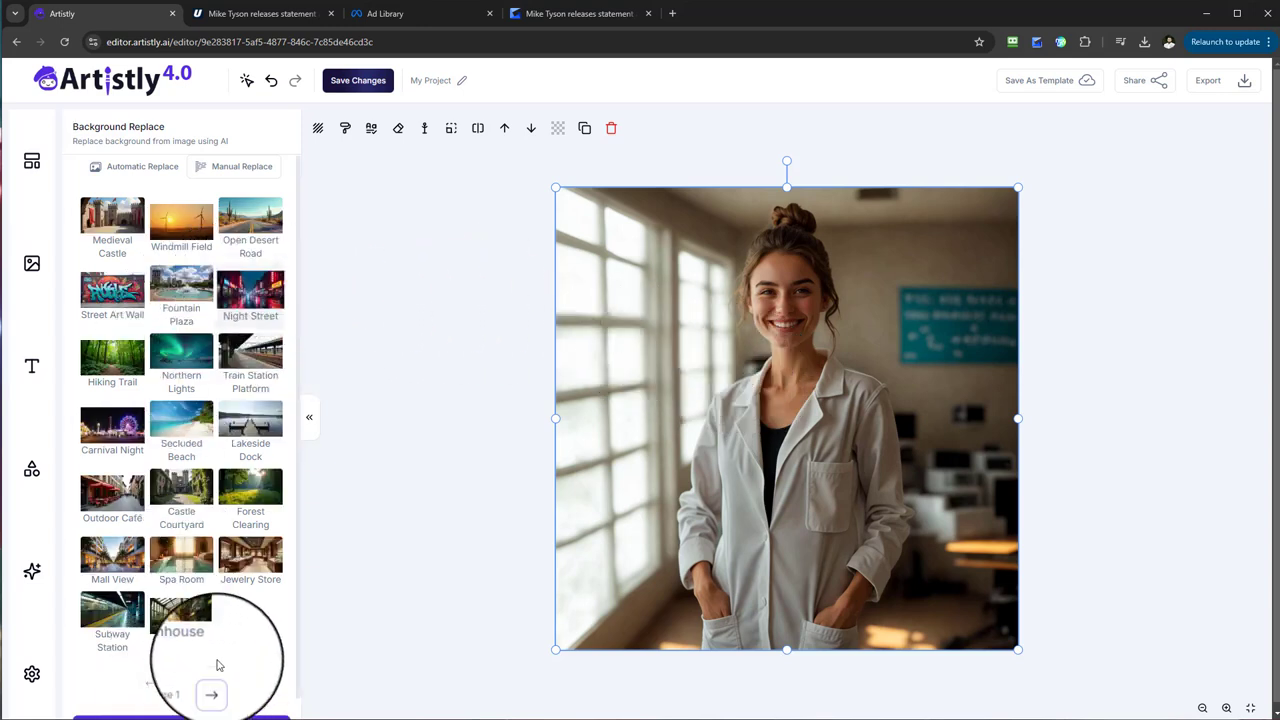
{"action": "scroll", "coordinate": [216, 670], "scroll_direction": "down", "scroll_amount": 1}
{"action": "left_click", "coordinate": [222, 703]}
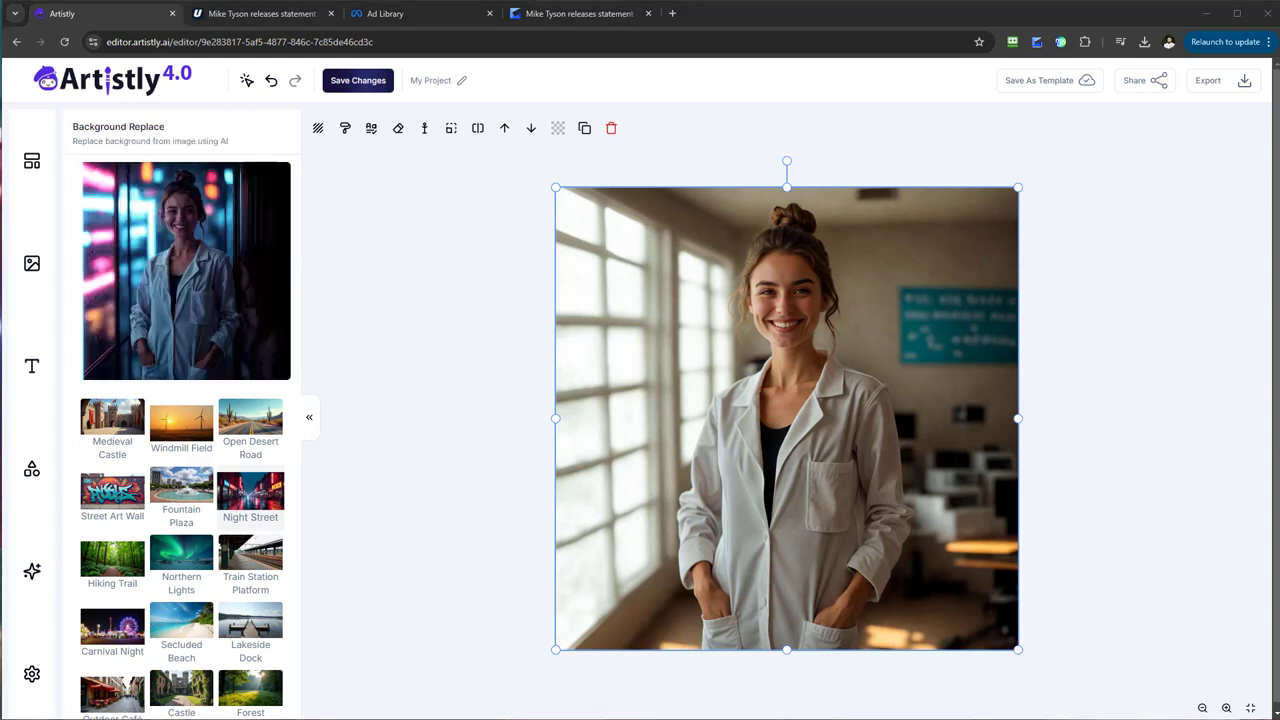
{"action": "left_click", "coordinate": [172, 286]}
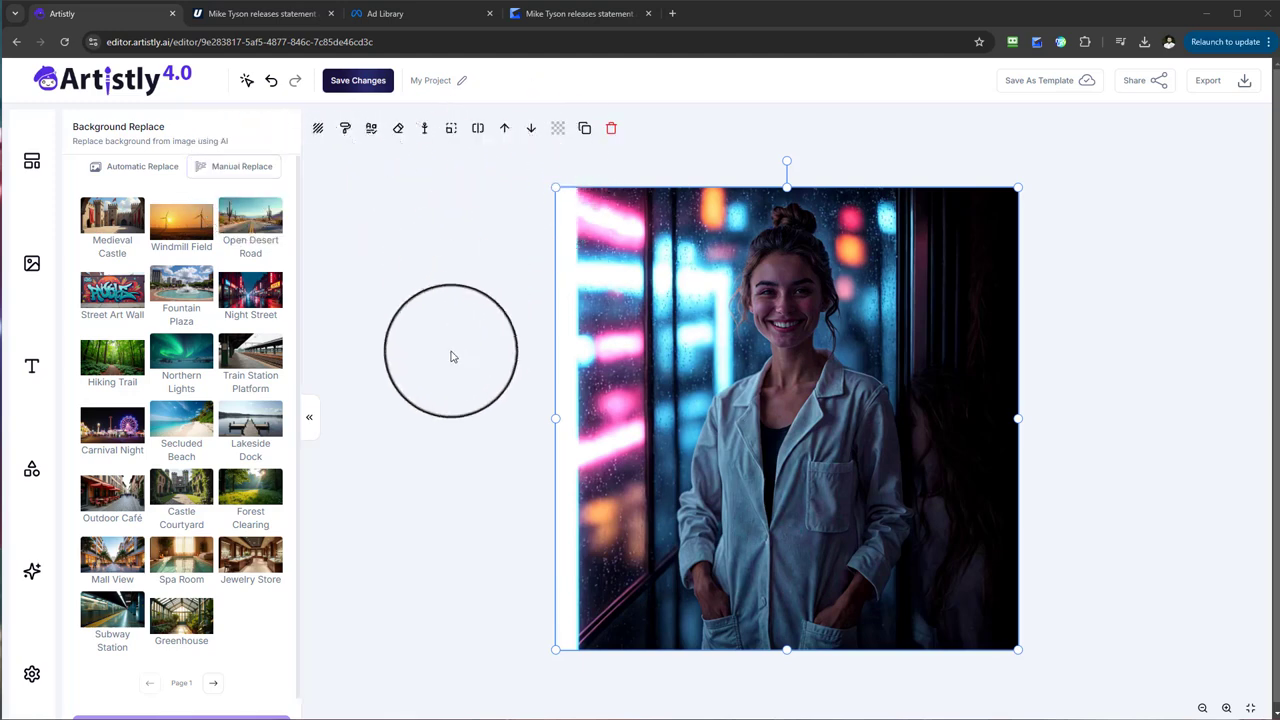
Replace the manual prompt "Night Street, Neon Lights and Reflections" with a new background description and run the background replacement.
{"action": "scroll", "coordinate": [210, 462], "scroll_direction": "down", "scroll_amount": 1}
{"action": "scroll", "coordinate": [210, 460], "scroll_direction": "up", "scroll_amount": 1}
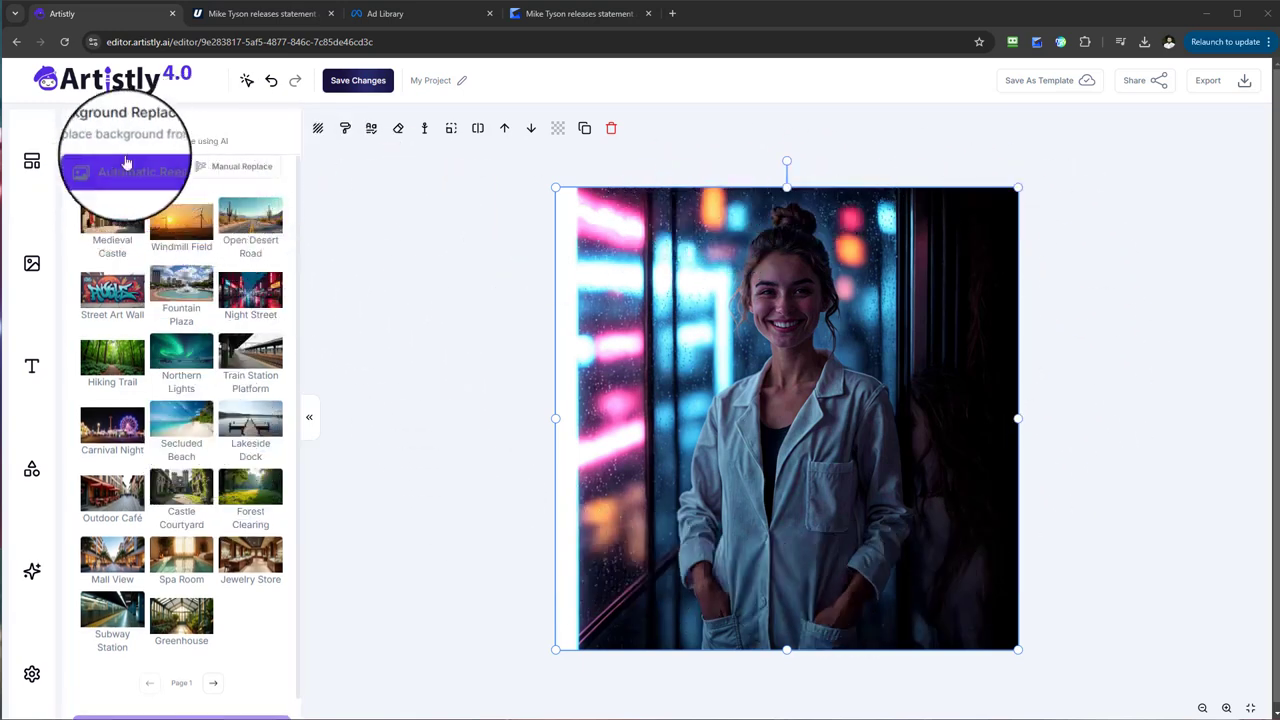
{"action": "left_click", "coordinate": [222, 173]}
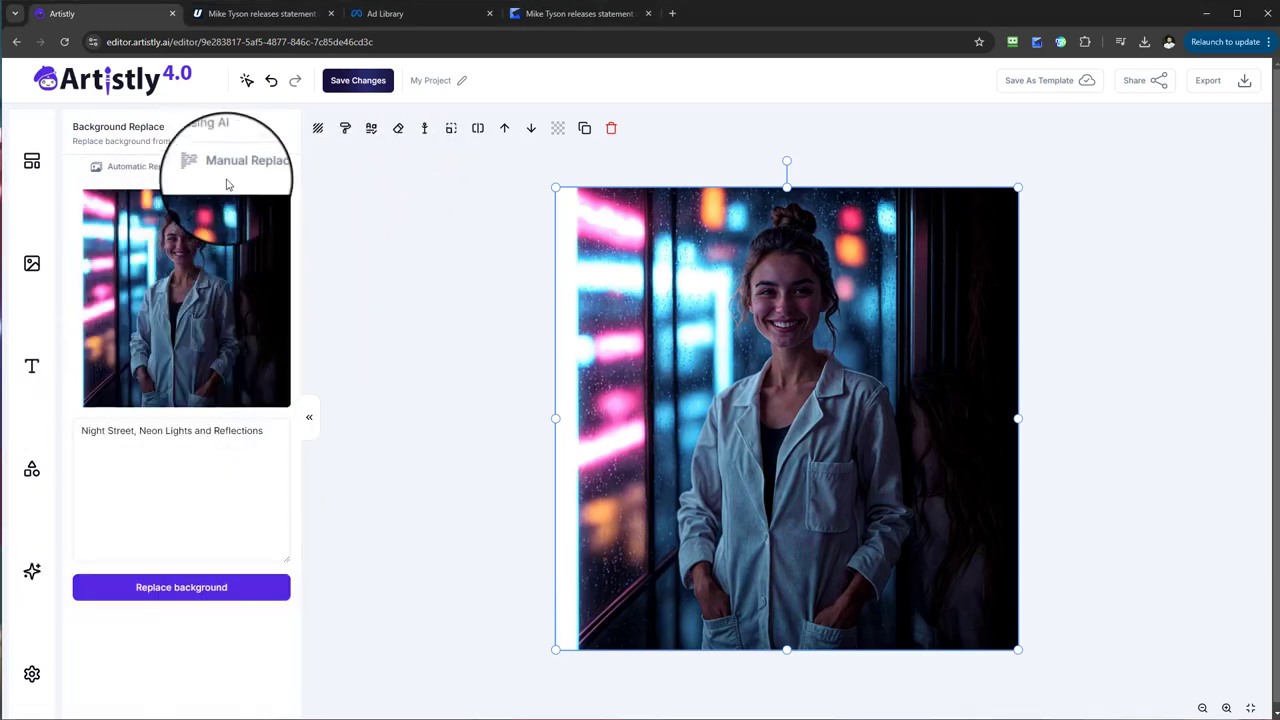
{"action": "left_click_drag", "start_coordinate": [263, 432], "coordinate": [71, 429]}
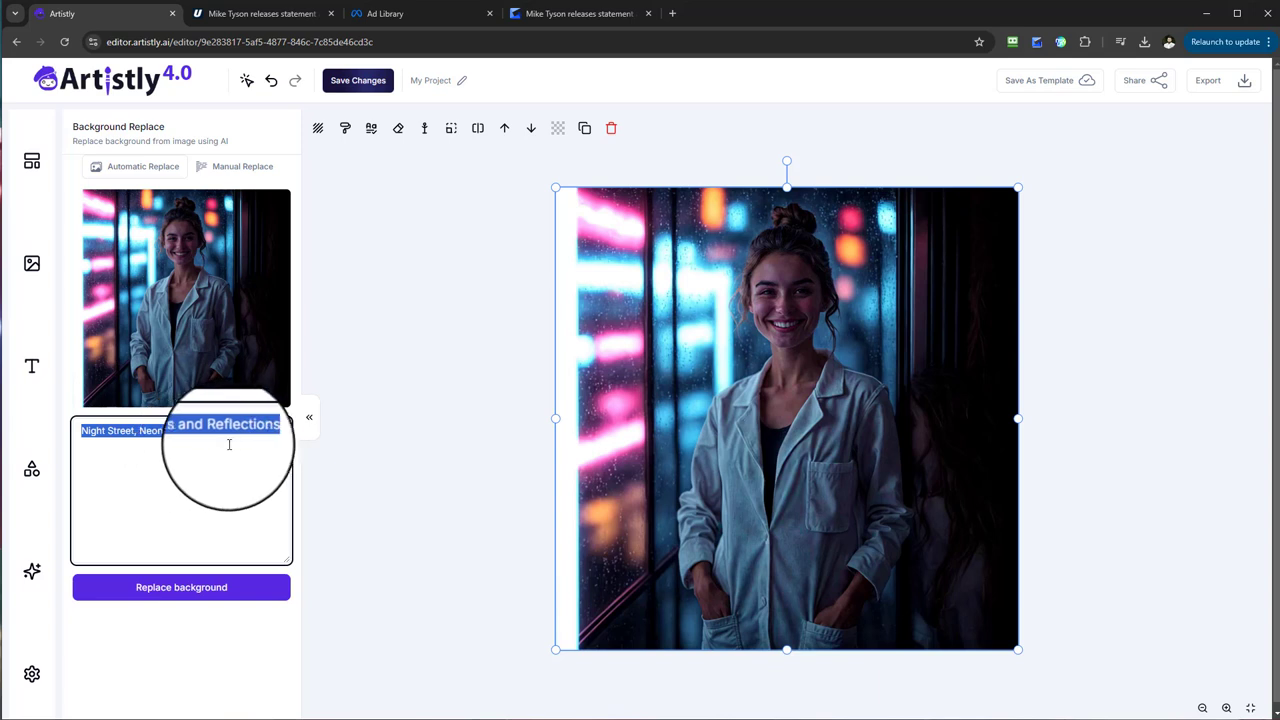
{"action": "left_click", "coordinate": [276, 425]}
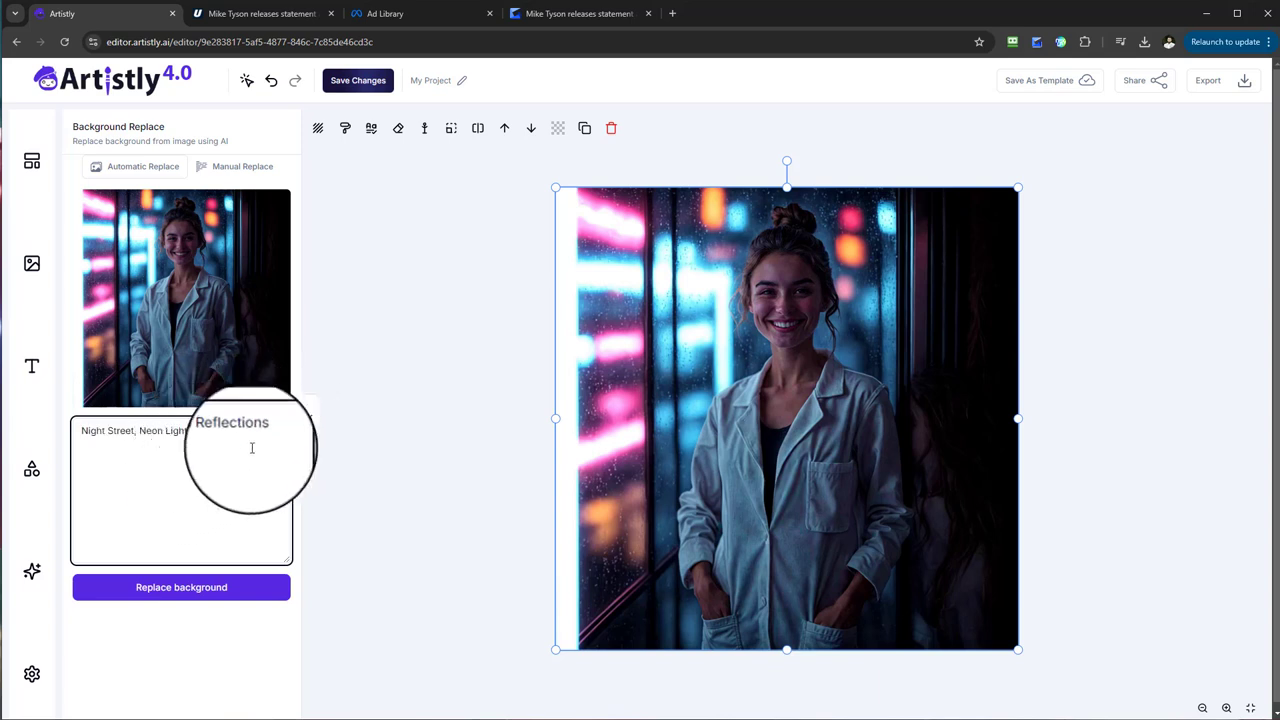
{"action": "left_click_drag", "start_coordinate": [260, 442], "coordinate": [88, 447]}
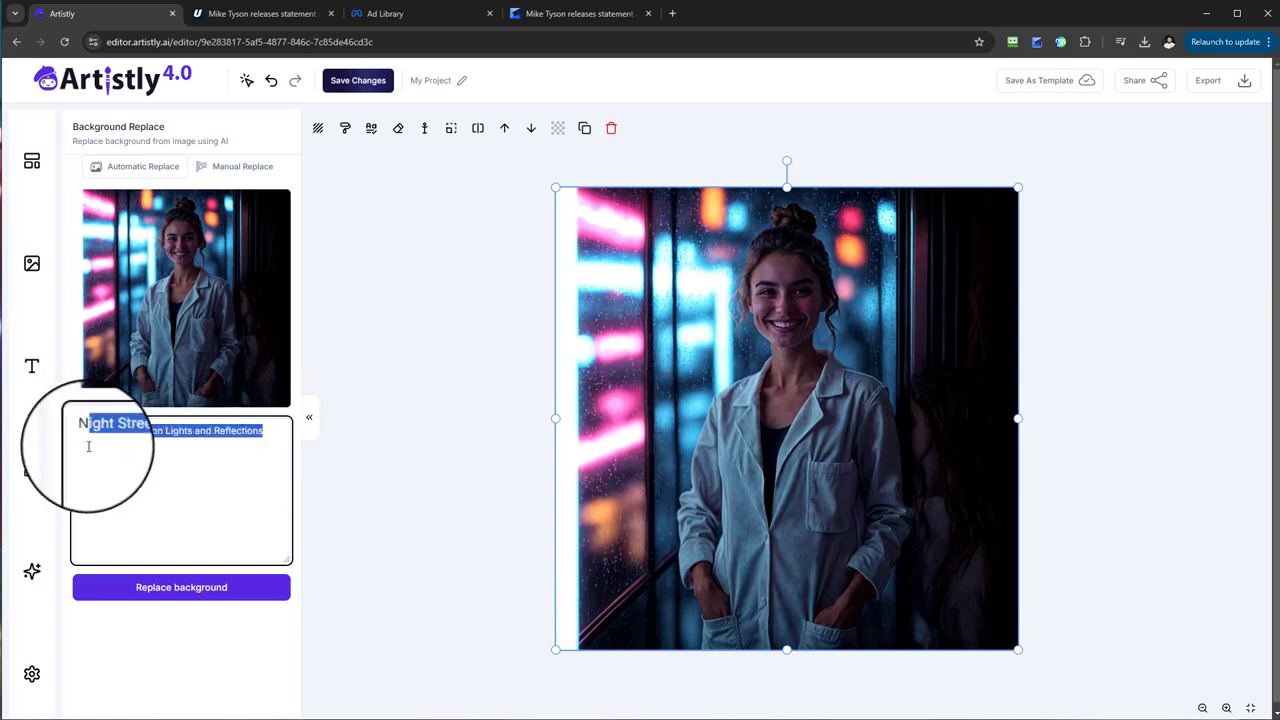
{"action": "key", "text": "BackSpace"}
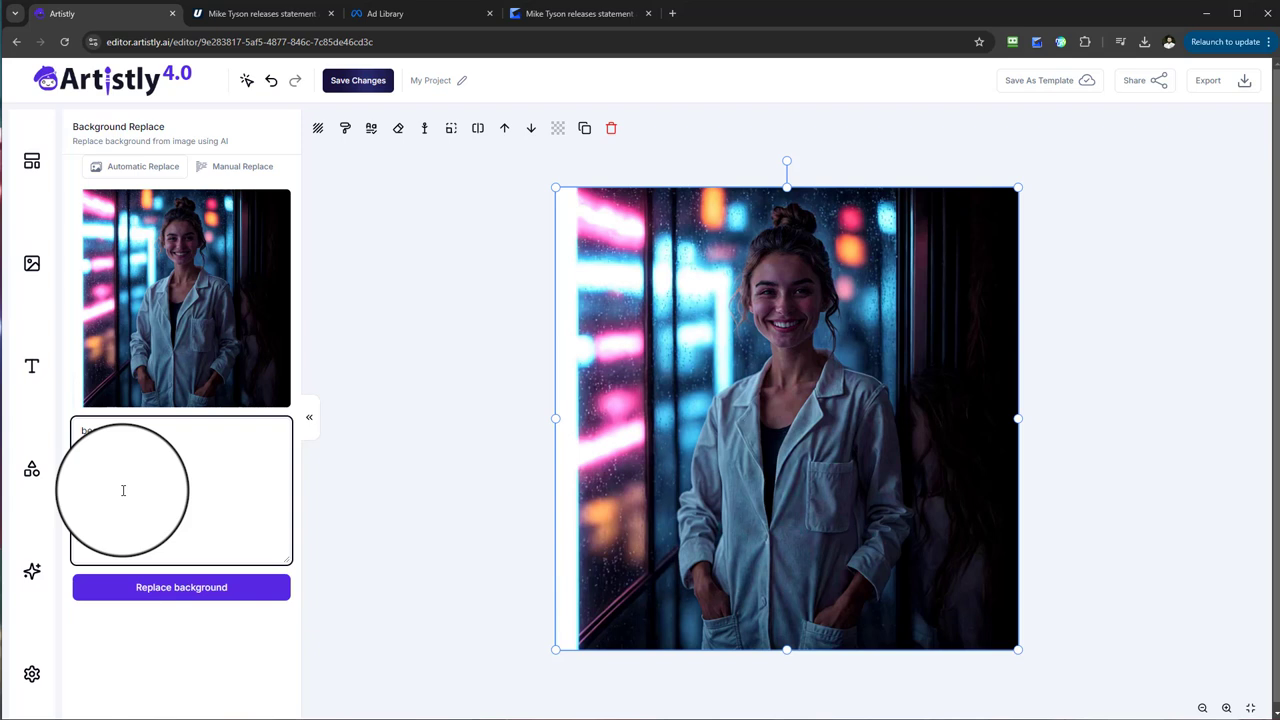
{"action": "left_click", "coordinate": [195, 601]}
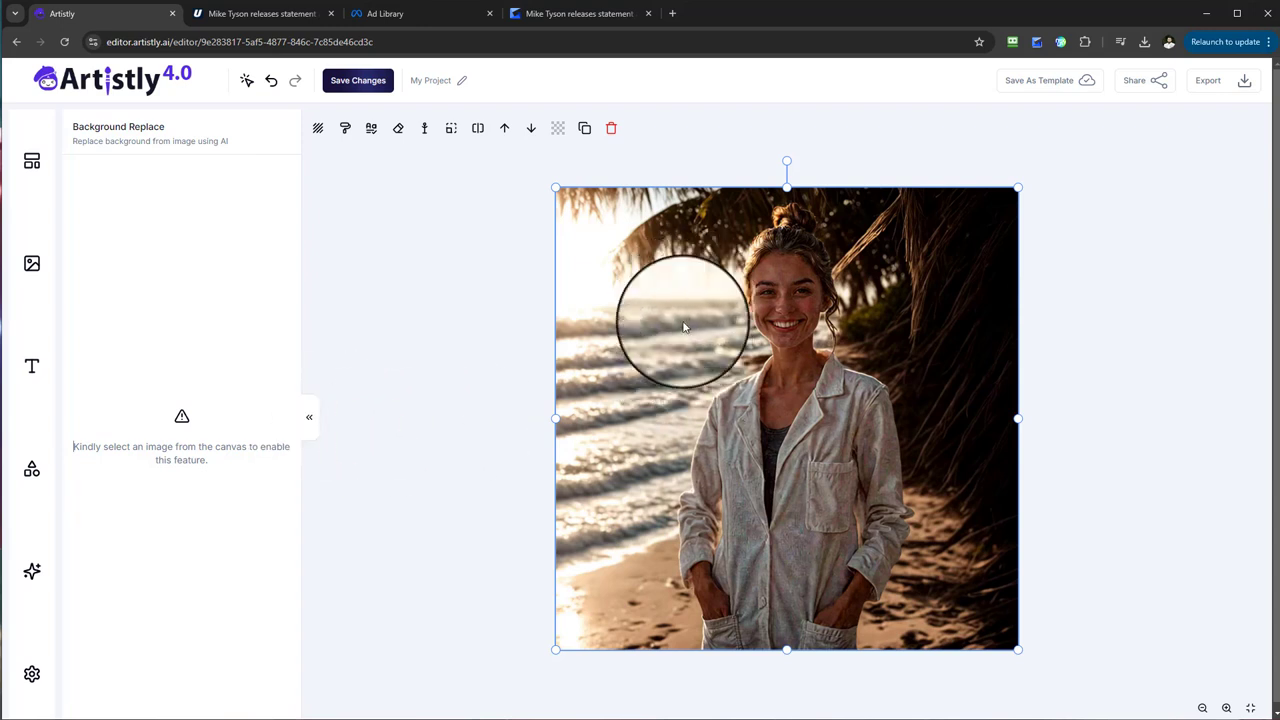
Select the woman image on the canvas and compare the automatic preset scenes with the manual background replacement option.
{"action": "left_click", "coordinate": [647, 235]}
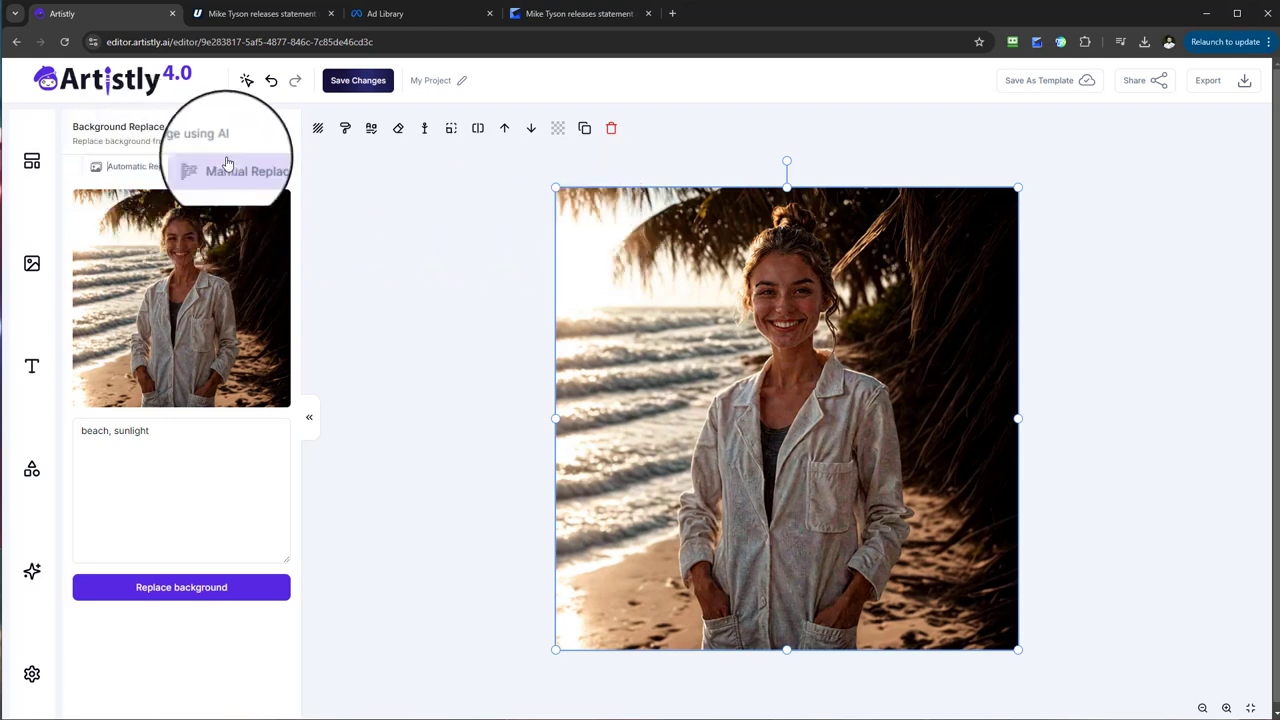
{"action": "left_click", "coordinate": [144, 172]}
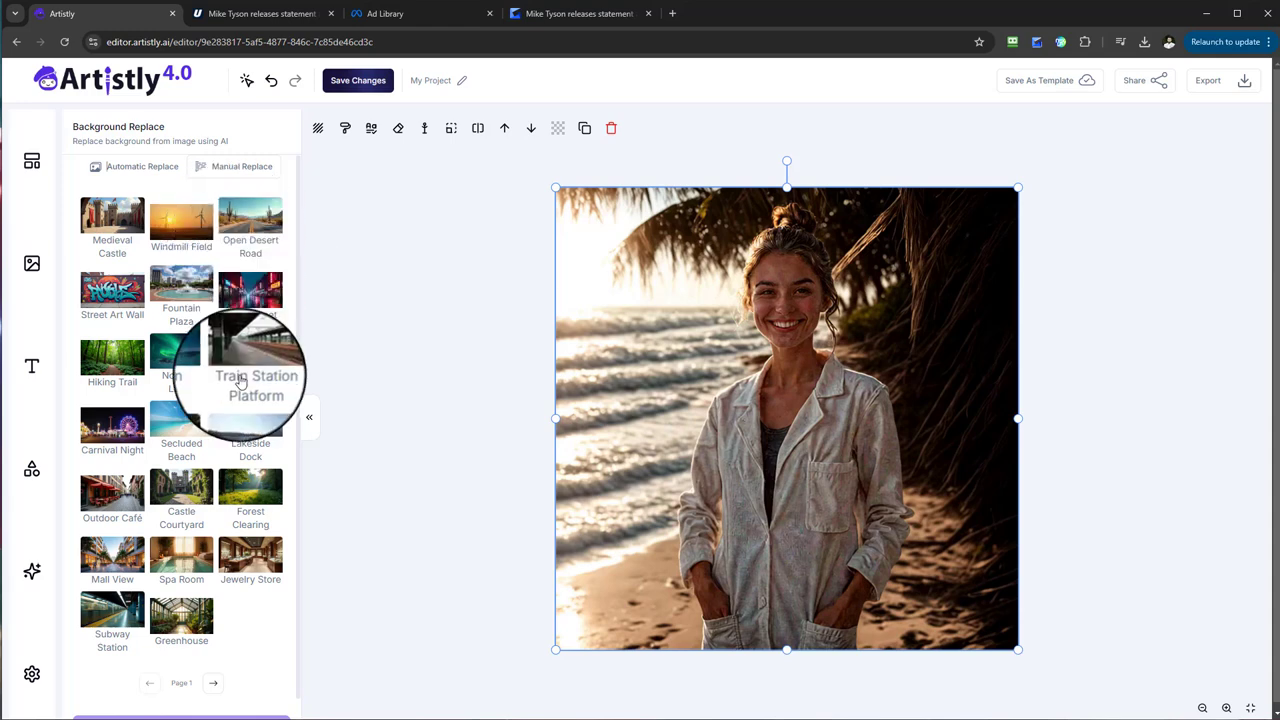
{"action": "scroll", "coordinate": [238, 480], "scroll_direction": "down", "scroll_amount": 2}
{"action": "scroll", "coordinate": [226, 630], "scroll_direction": "up", "scroll_amount": 2}
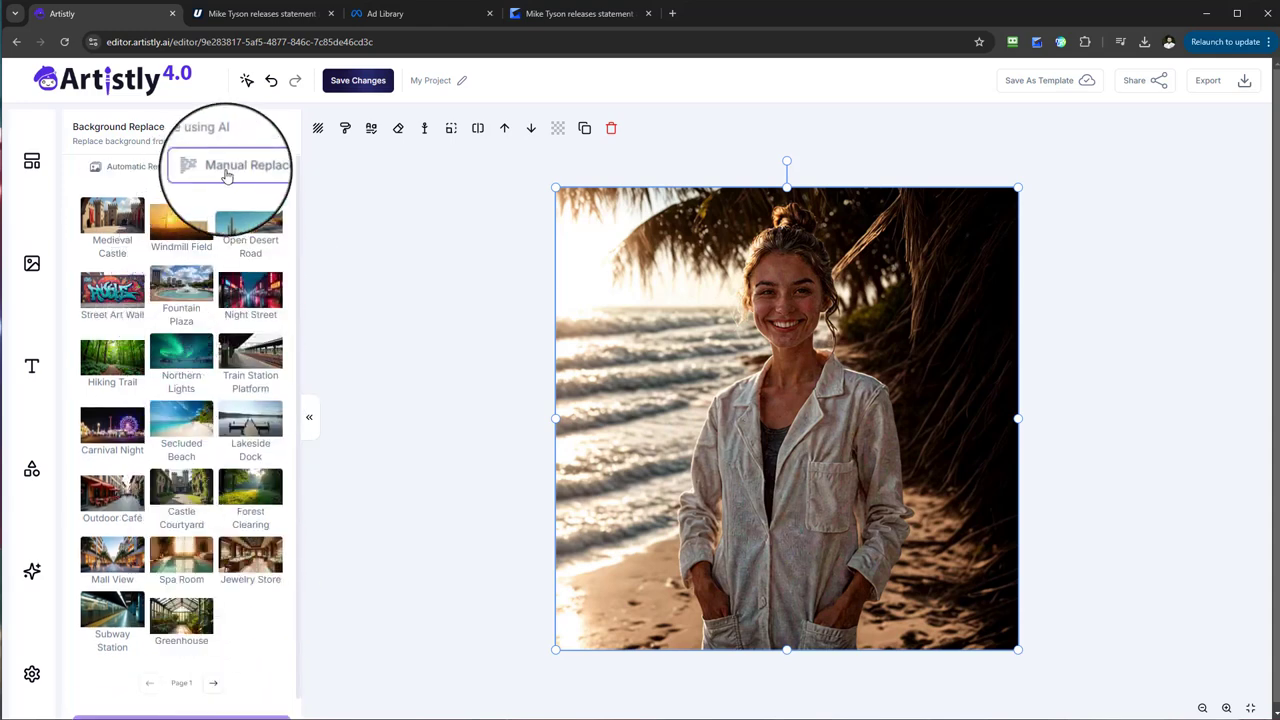
{"action": "left_click", "coordinate": [238, 168]}
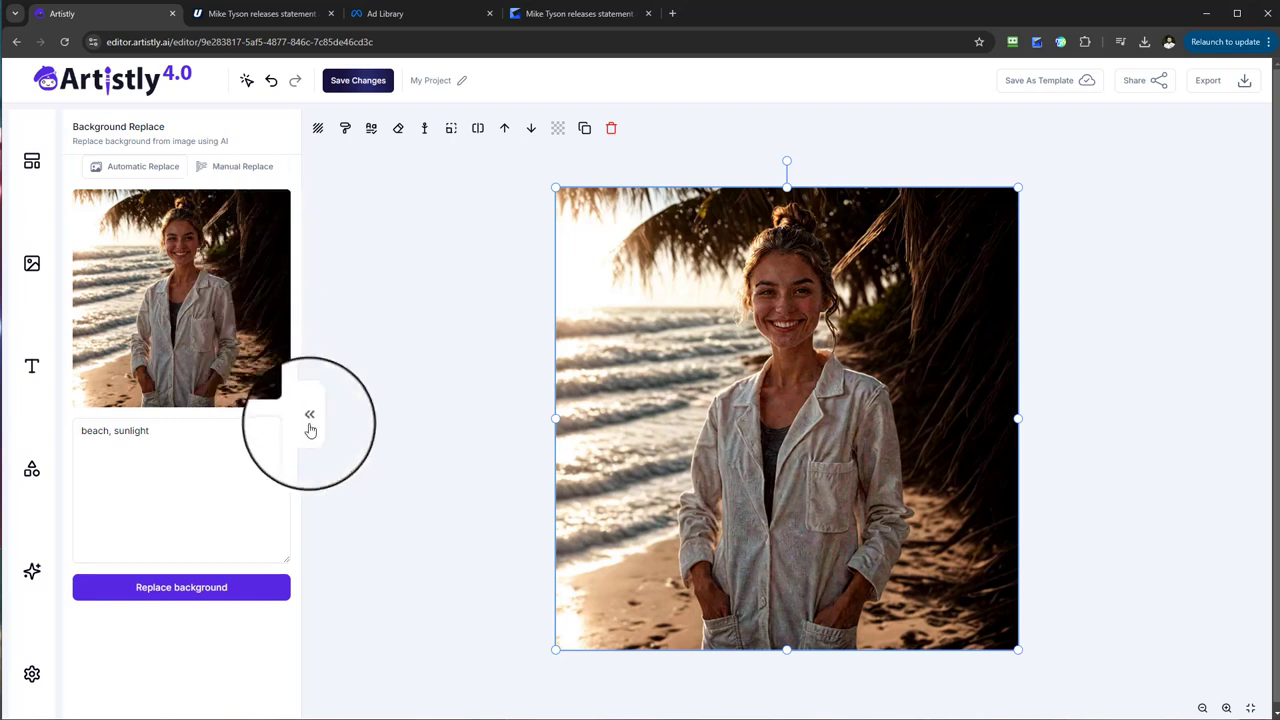
{"action": "left_click_drag", "start_coordinate": [183, 130], "coordinate": [71, 128]}
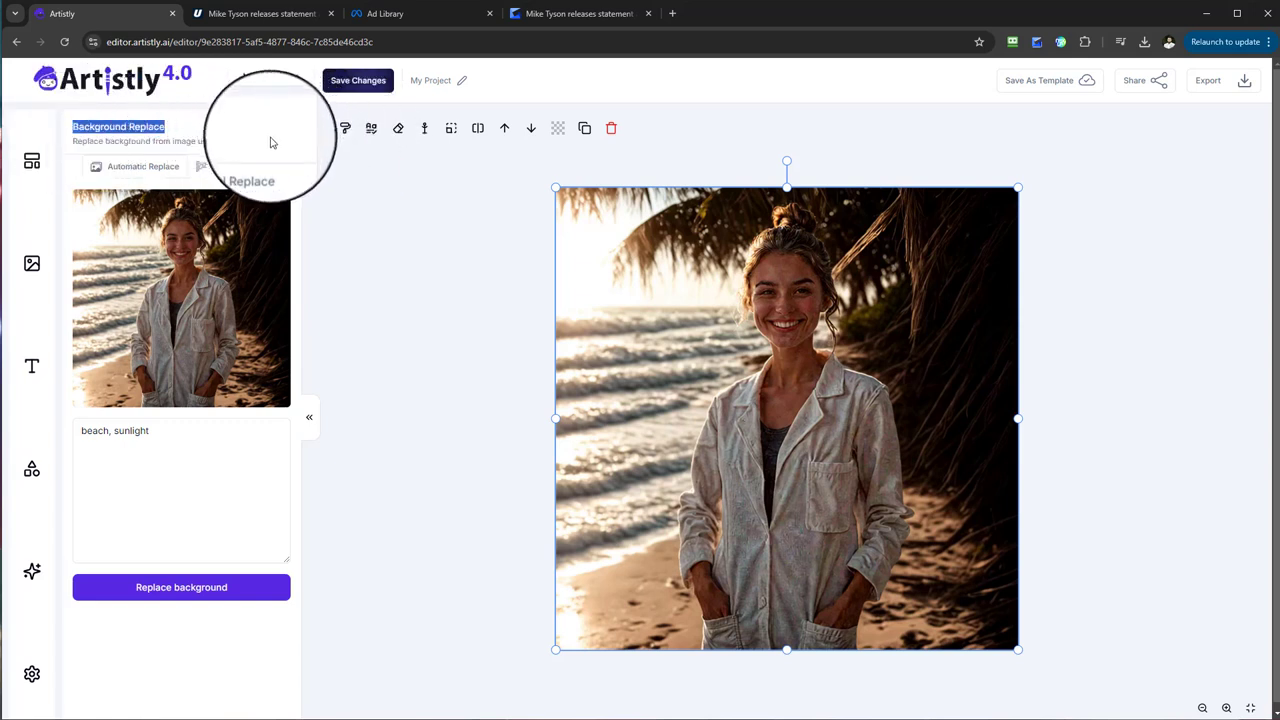
Open Background removal for the woman image with the beach scene and remove its background.
{"action": "left_click", "coordinate": [479, 133]}
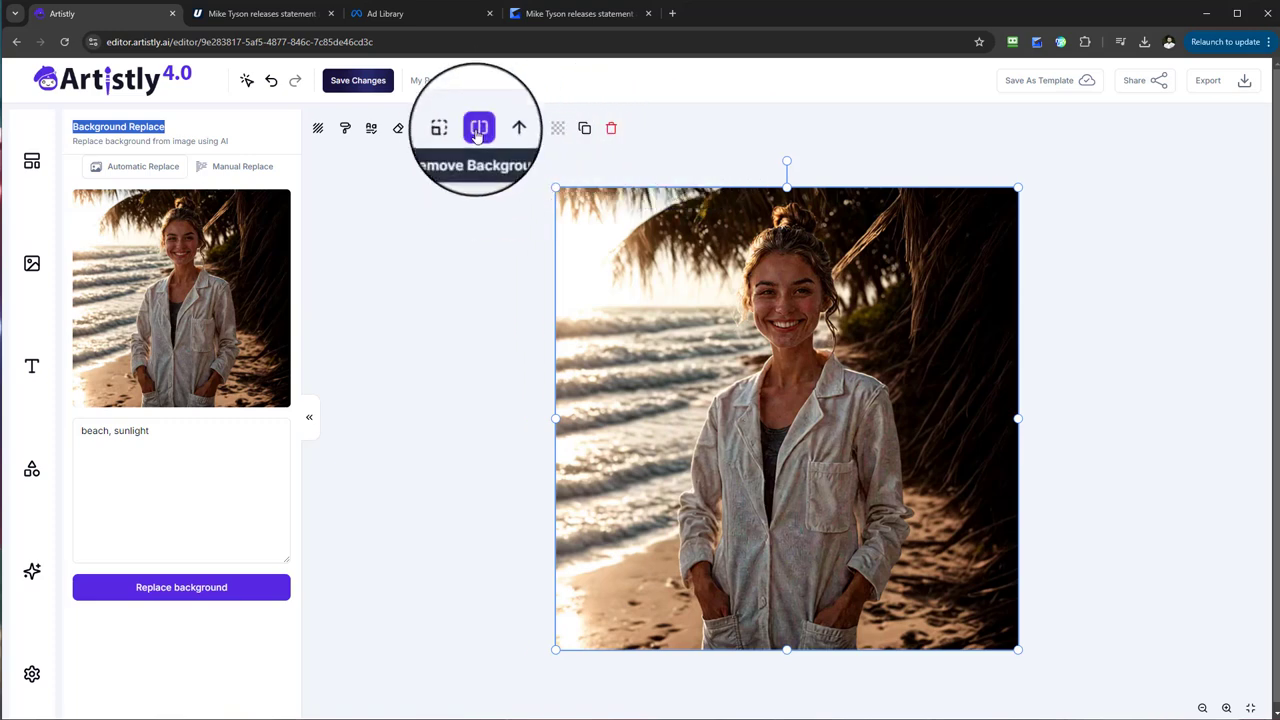
{"action": "left_click", "coordinate": [479, 130]}
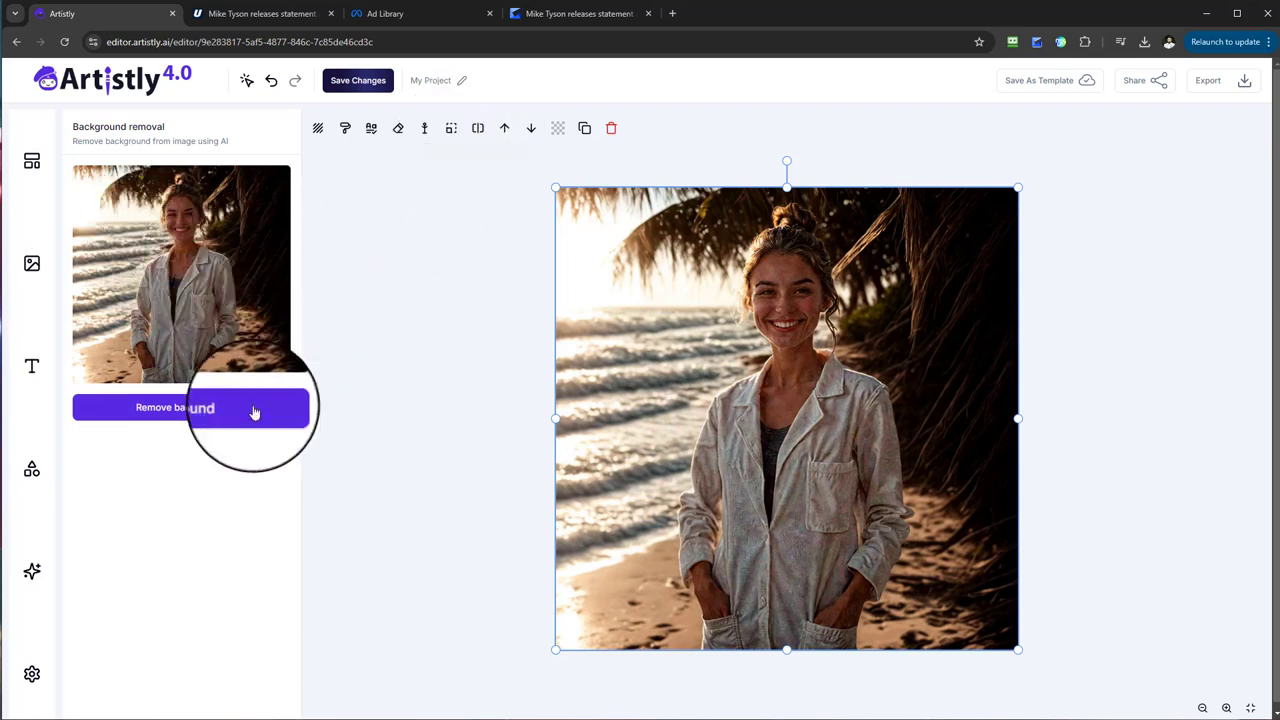
{"action": "left_click", "coordinate": [172, 418]}
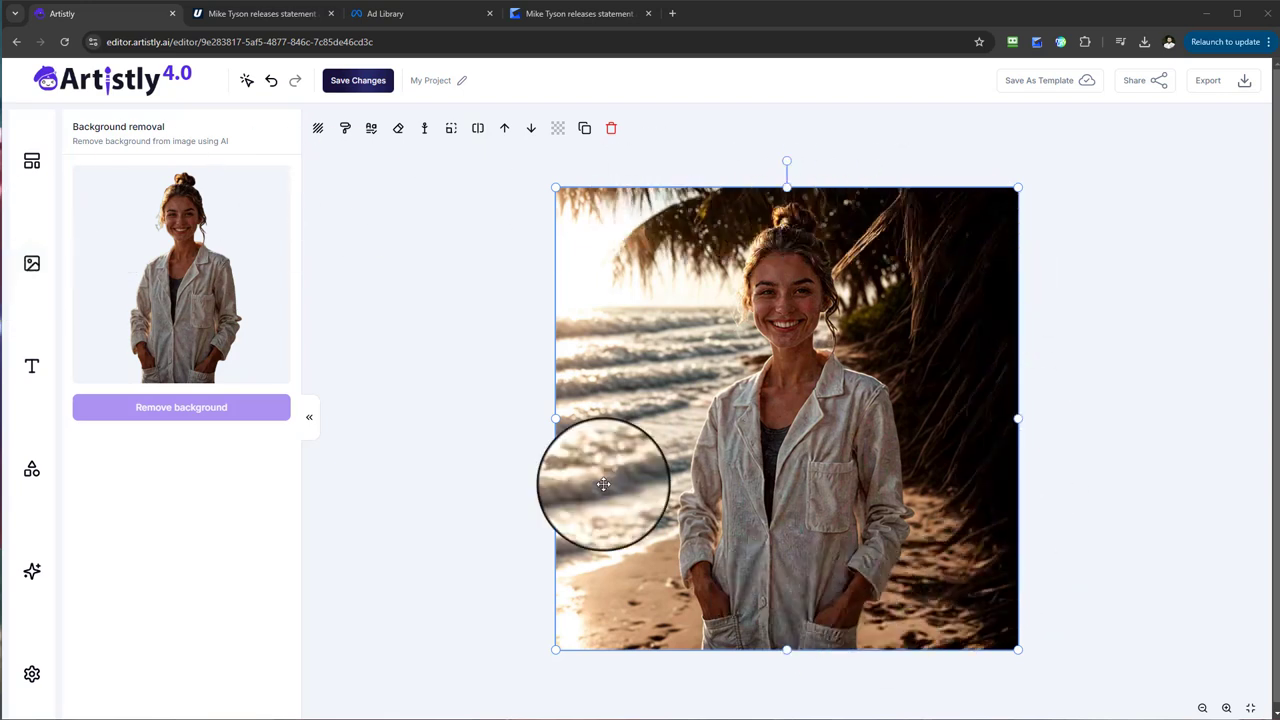
Check the available export formats without exporting, and reopen Background removal for the beach image.
{"action": "left_click", "coordinate": [1228, 88]}
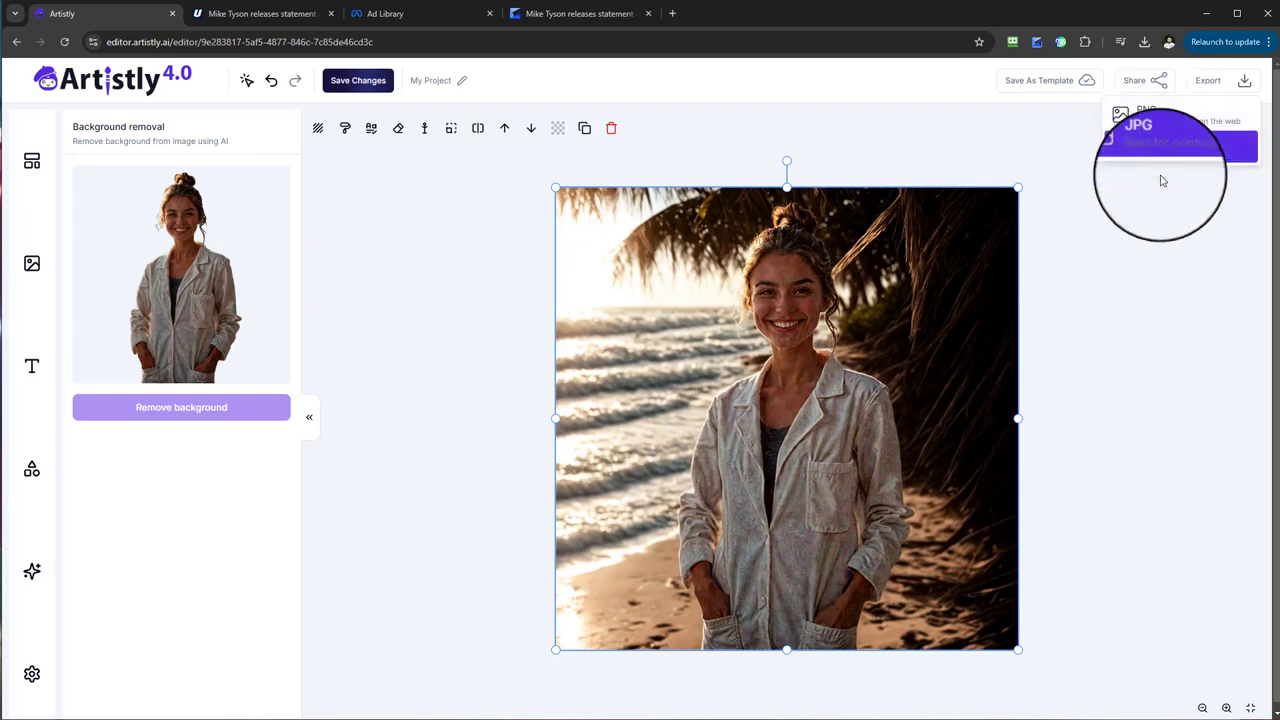
{"action": "left_click", "coordinate": [1157, 214]}
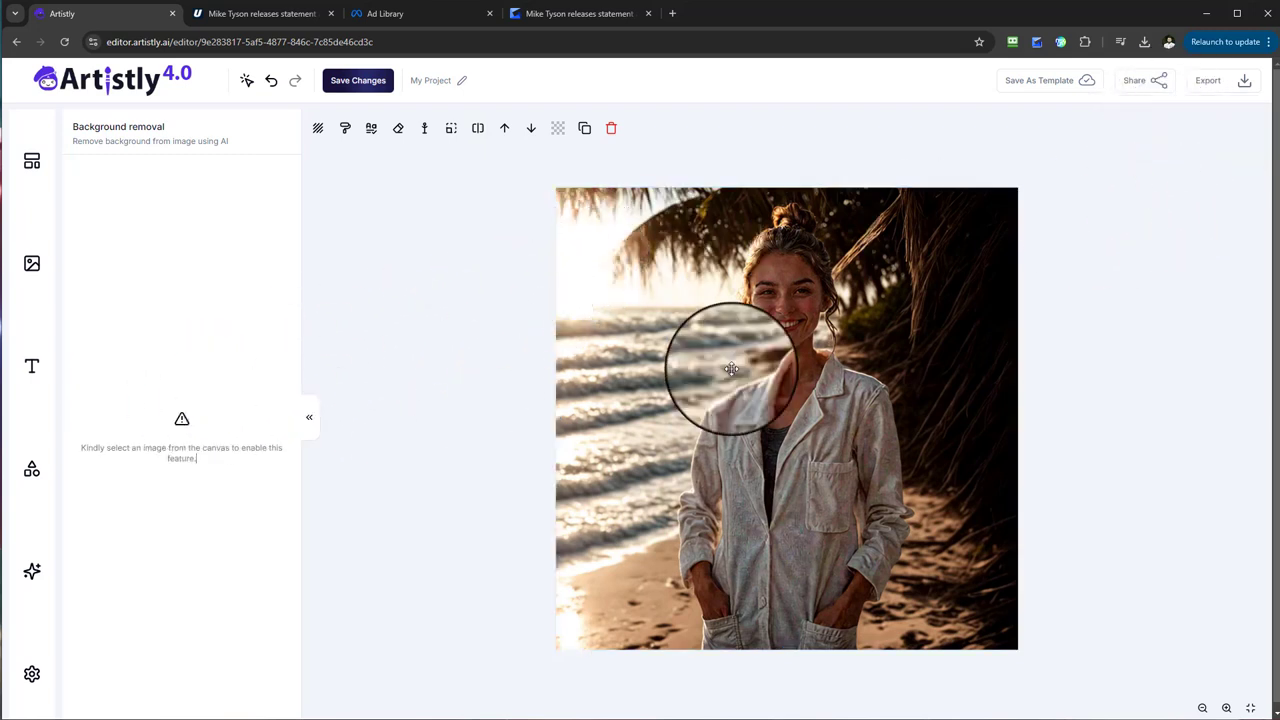
{"action": "left_click", "coordinate": [478, 130]}
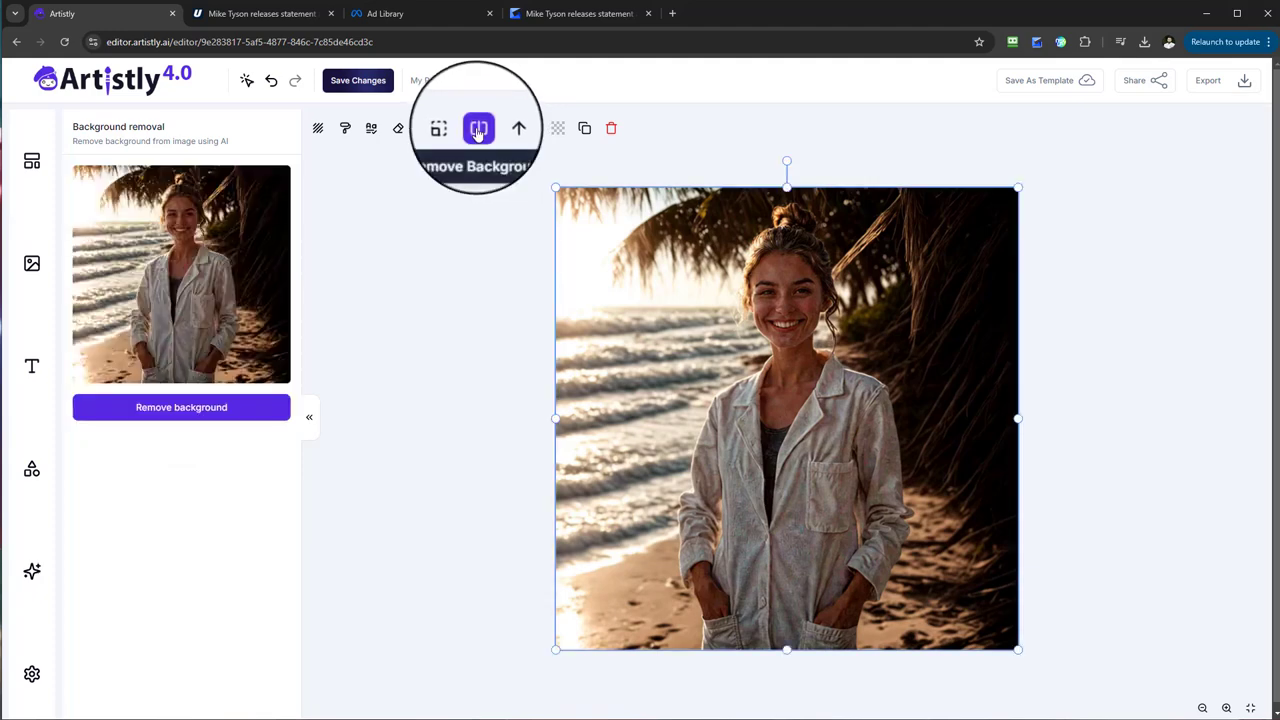
{"action": "left_click", "coordinate": [478, 130]}
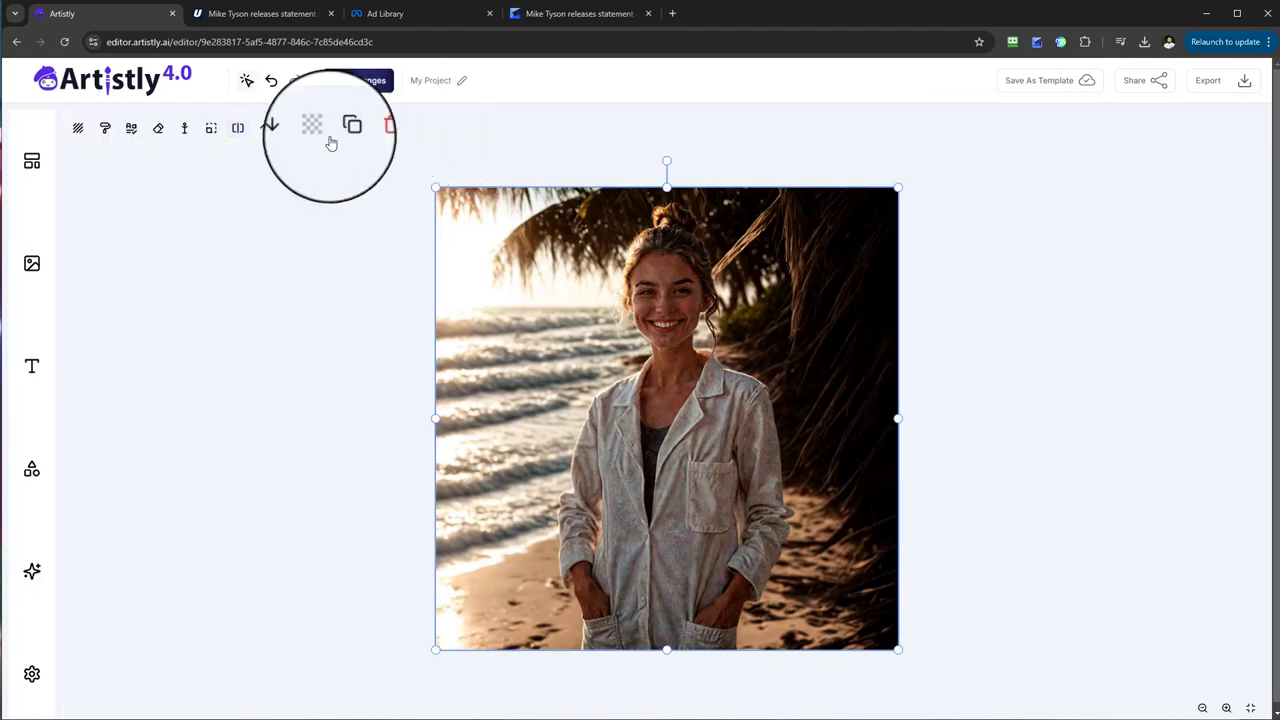
{"action": "left_click", "coordinate": [238, 130]}
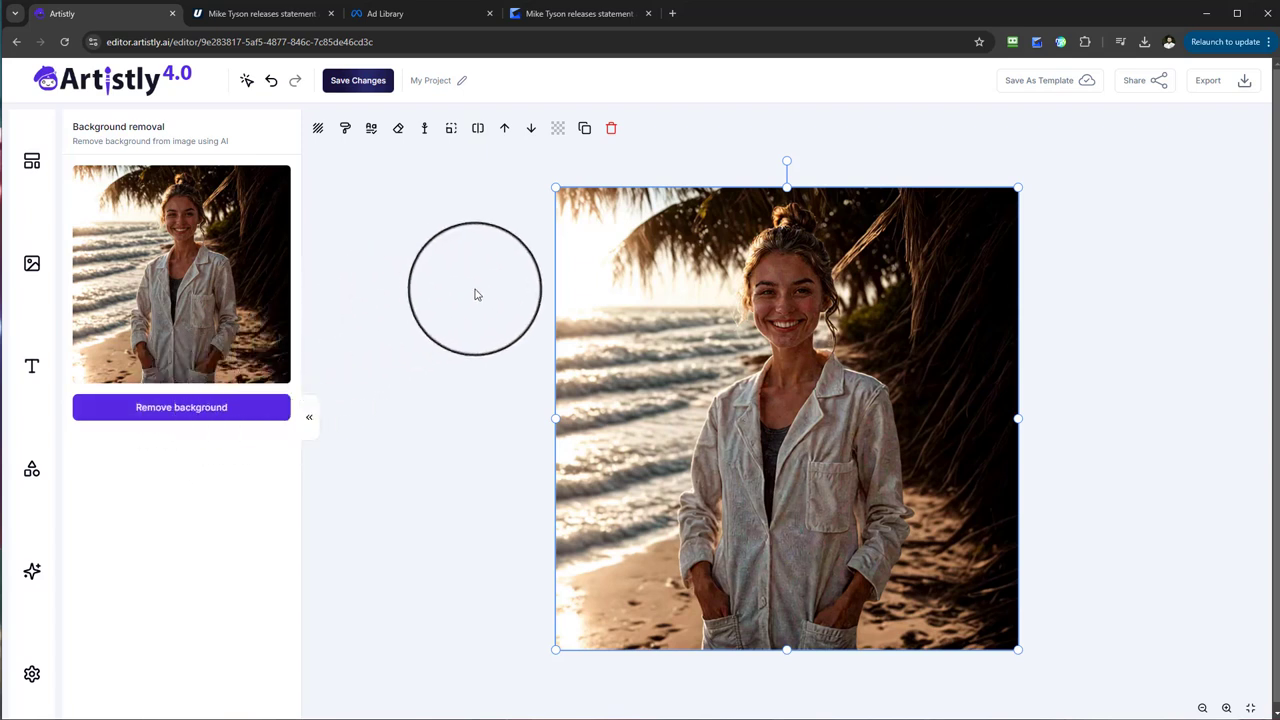
Reopen Background Replace for the beach image and review the automatic preset scenes and the manual prompt "beach, sunlight".
{"action": "left_click", "coordinate": [318, 138]}
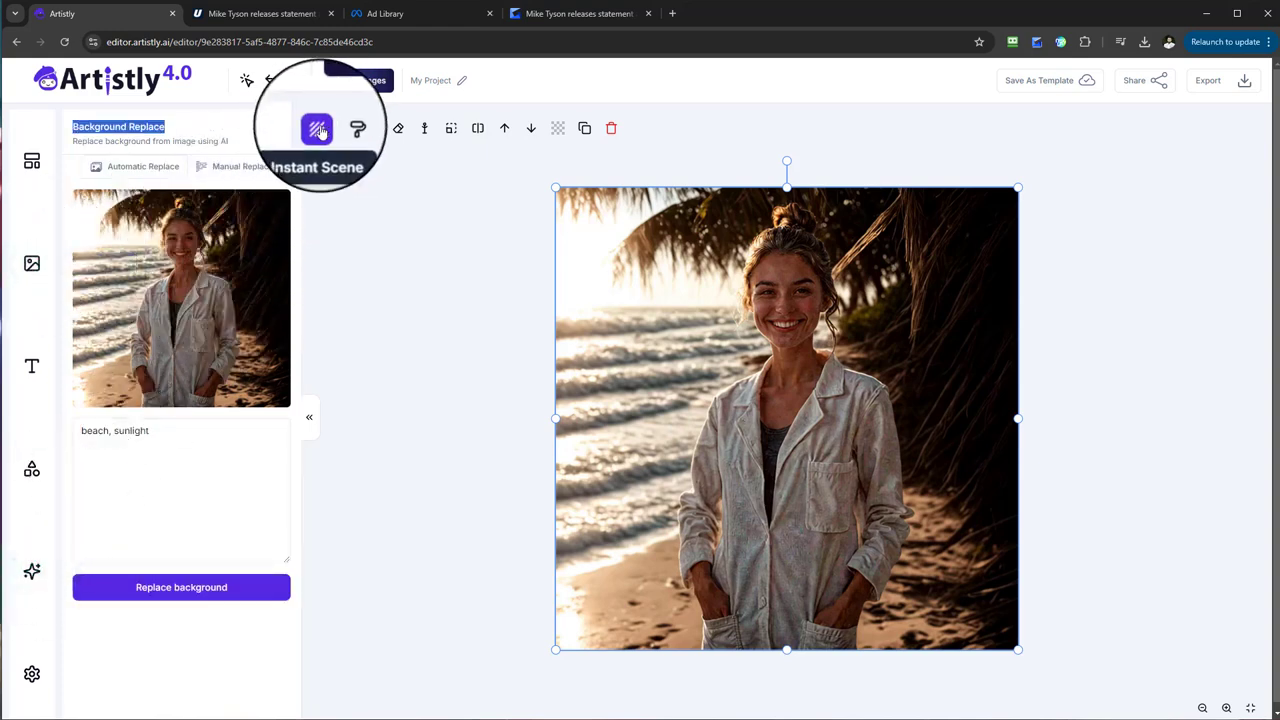
{"action": "left_click", "coordinate": [318, 131]}
{"action": "left_click", "coordinate": [316, 129]}
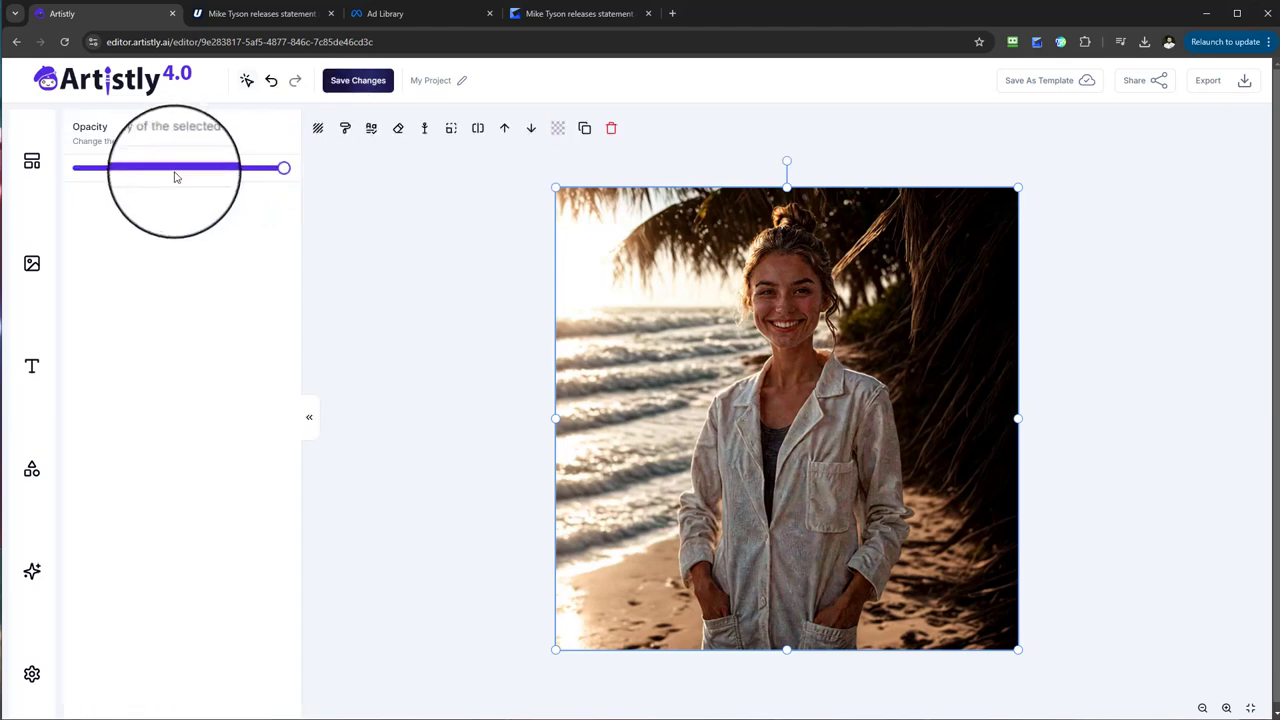
{"action": "left_click", "coordinate": [318, 138]}
{"action": "left_click", "coordinate": [115, 163]}
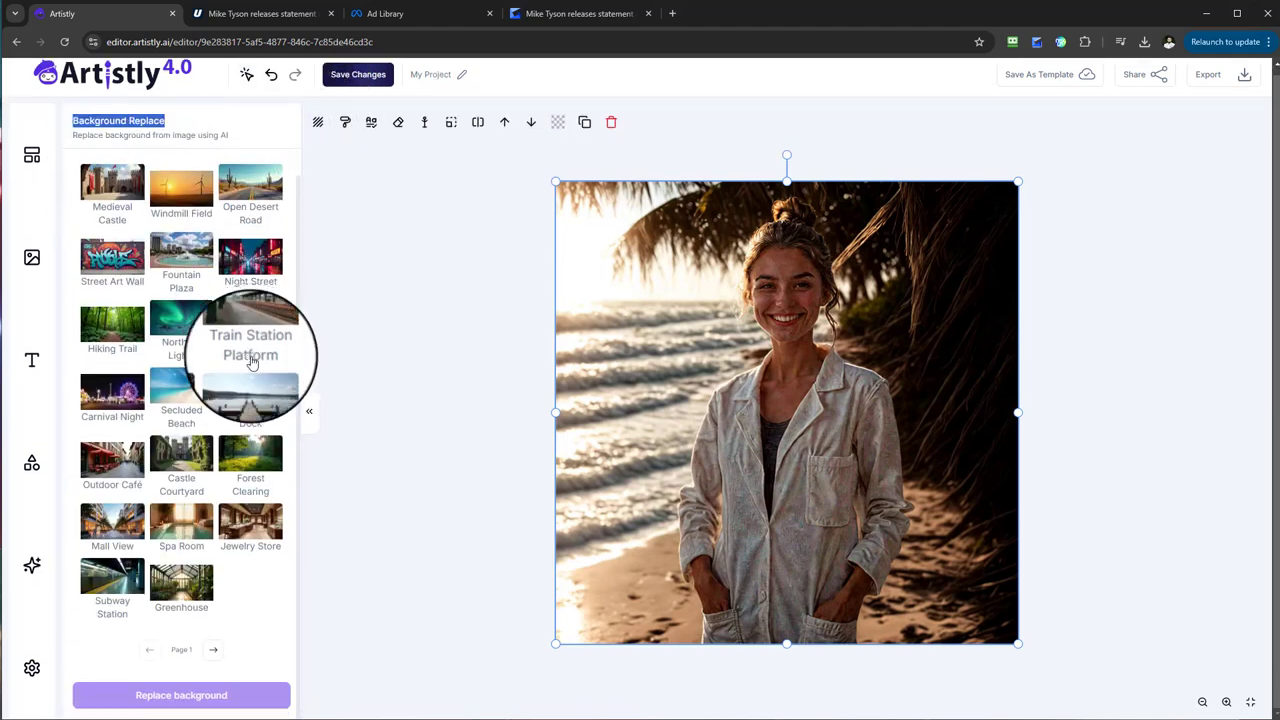
{"action": "scroll", "coordinate": [226, 492], "scroll_direction": "up", "scroll_amount": 3}
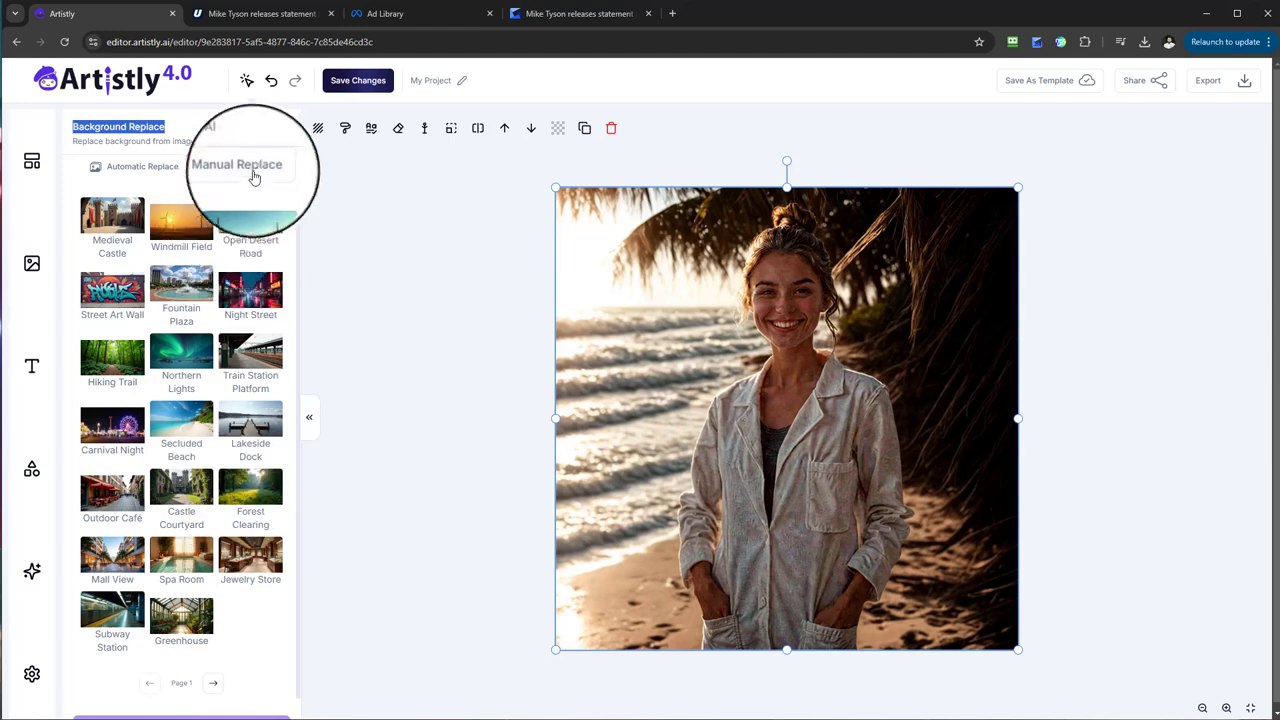
{"action": "left_click", "coordinate": [254, 176]}
{"action": "left_click_drag", "start_coordinate": [159, 436], "coordinate": [78, 430]}
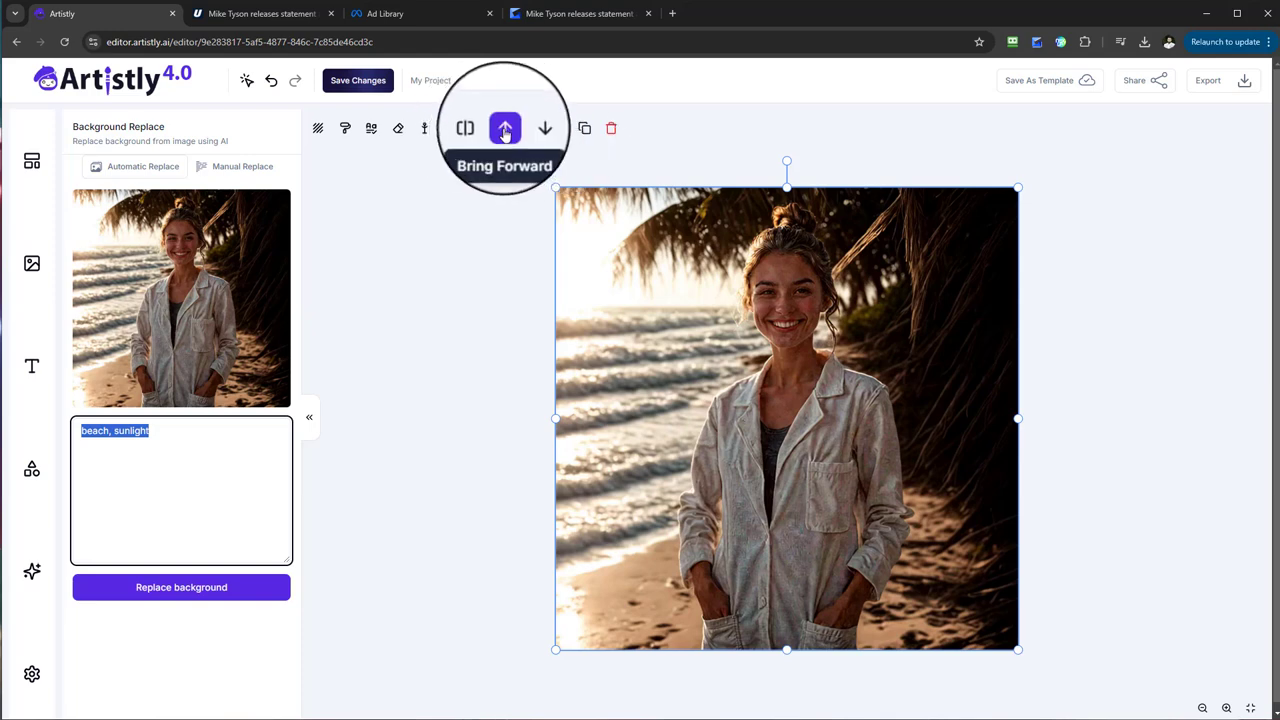
Open the workspace settings and set the canvas background color to bright green (#16D40D).
{"action": "left_click", "coordinate": [35, 676]}
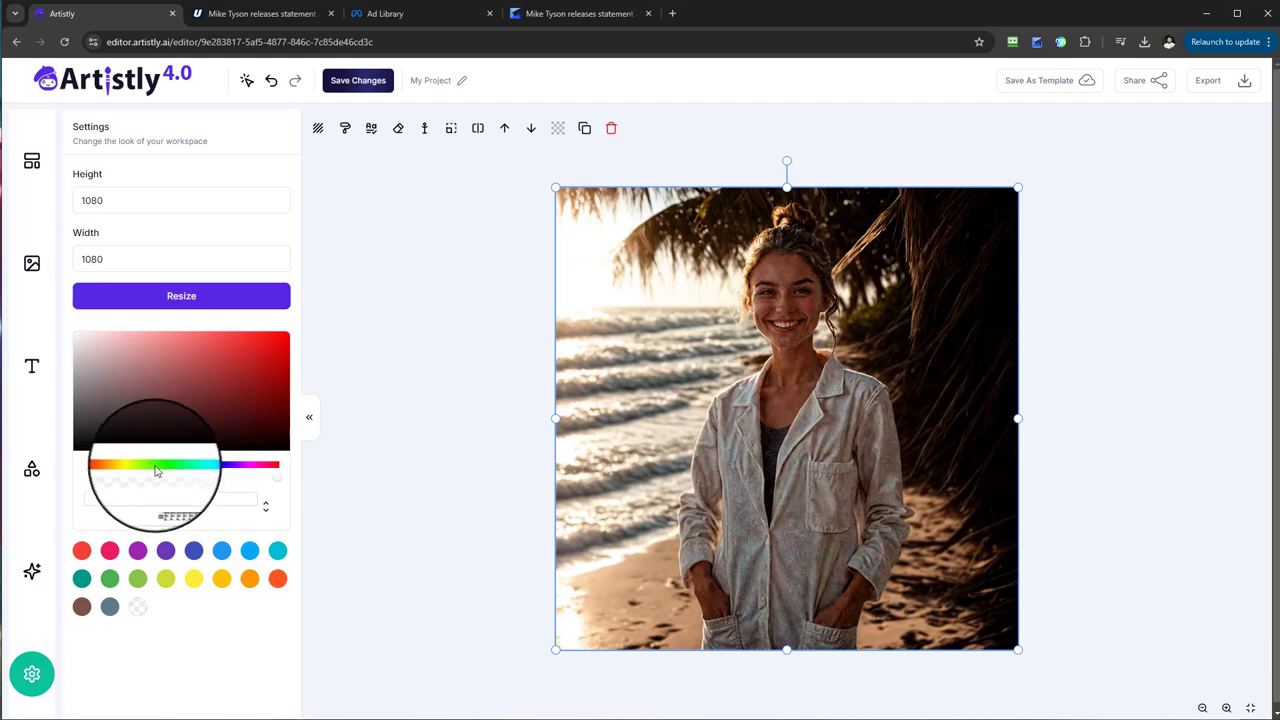
{"action": "left_click", "coordinate": [282, 343]}
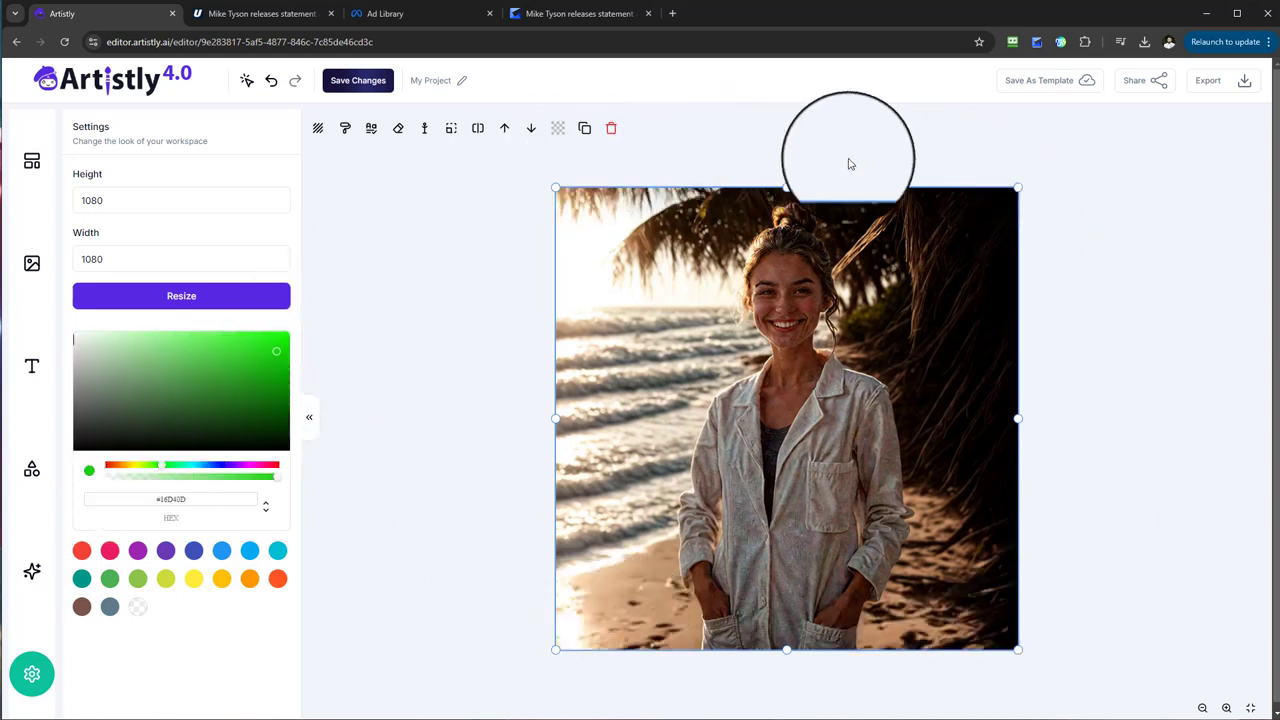